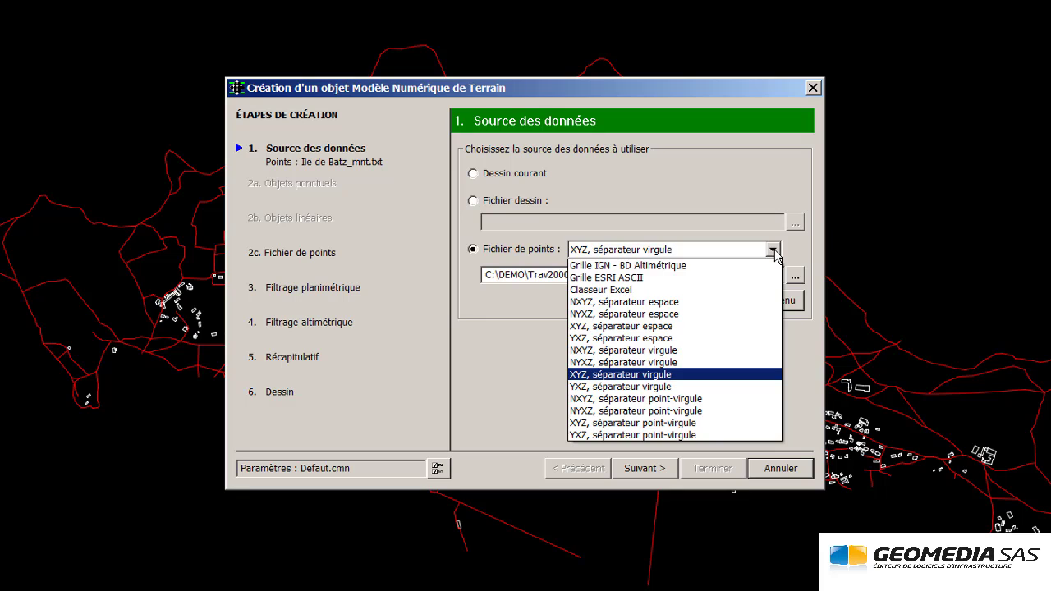
# Step: Use the comma-separated XYZ format for the Ile de Batz_mnt.txt point file and preview the file's contents
pyautogui.click(773, 250)
pyautogui.click(774, 302)
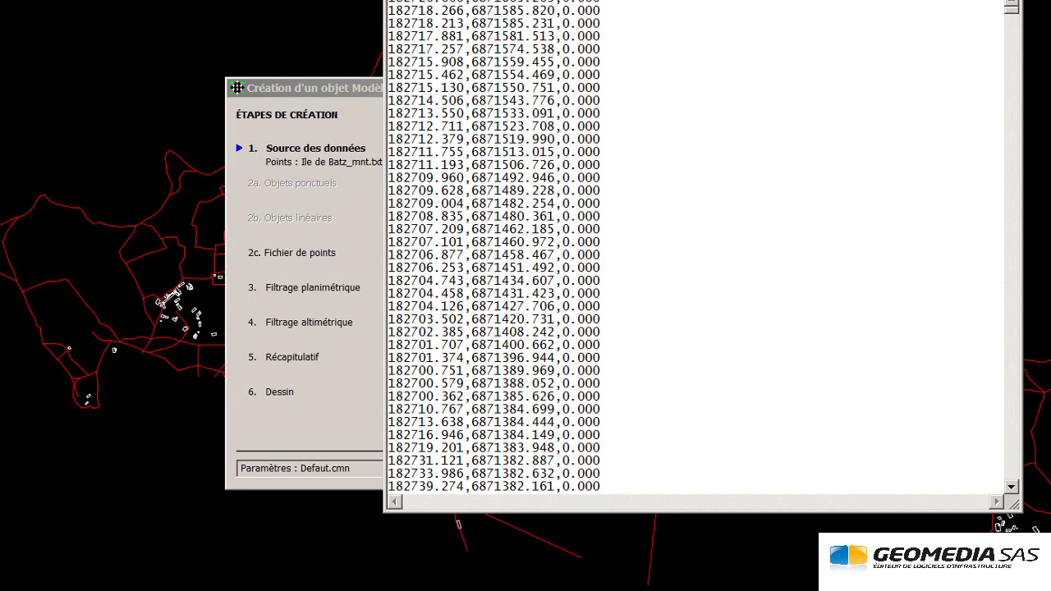
pyautogui.press('Escape')
# Step: Load the points and create the terrain model without planimetric filtering, ignoring points and vertices at zero altitude
pyautogui.click(644, 469)
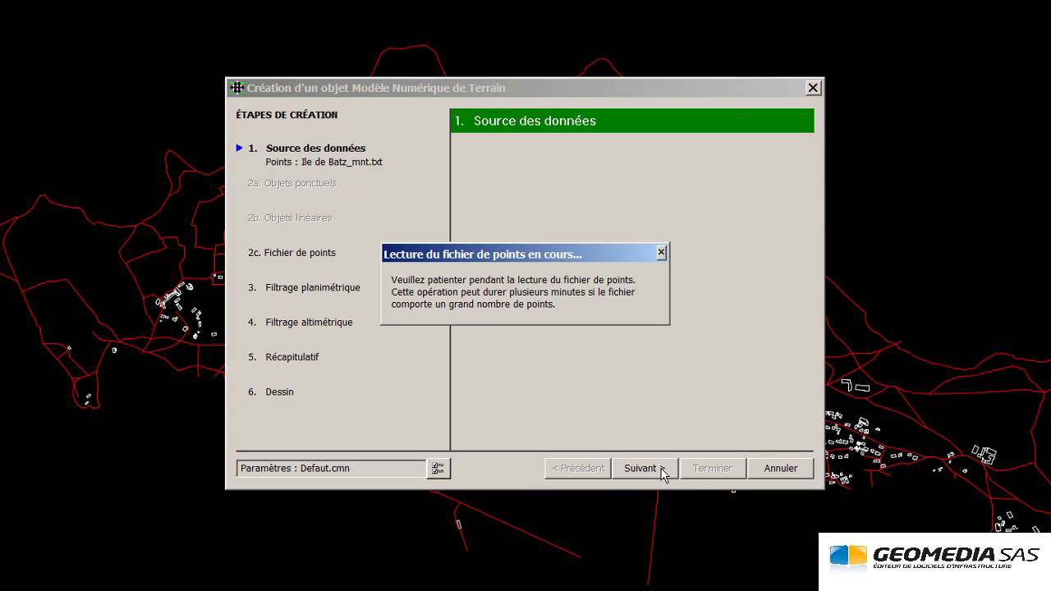
pyautogui.click(644, 469)
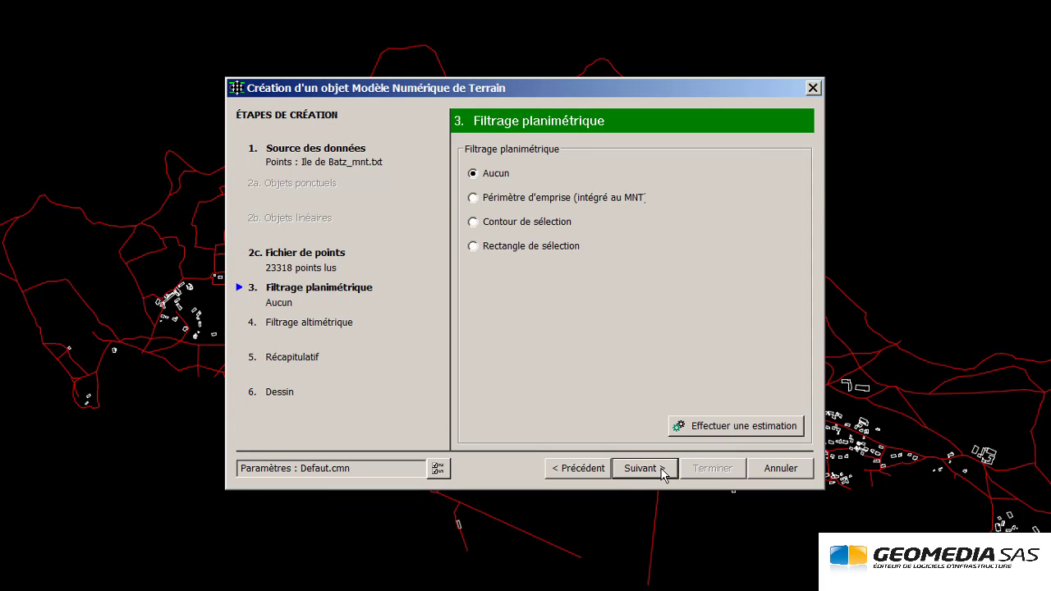
pyautogui.click(644, 468)
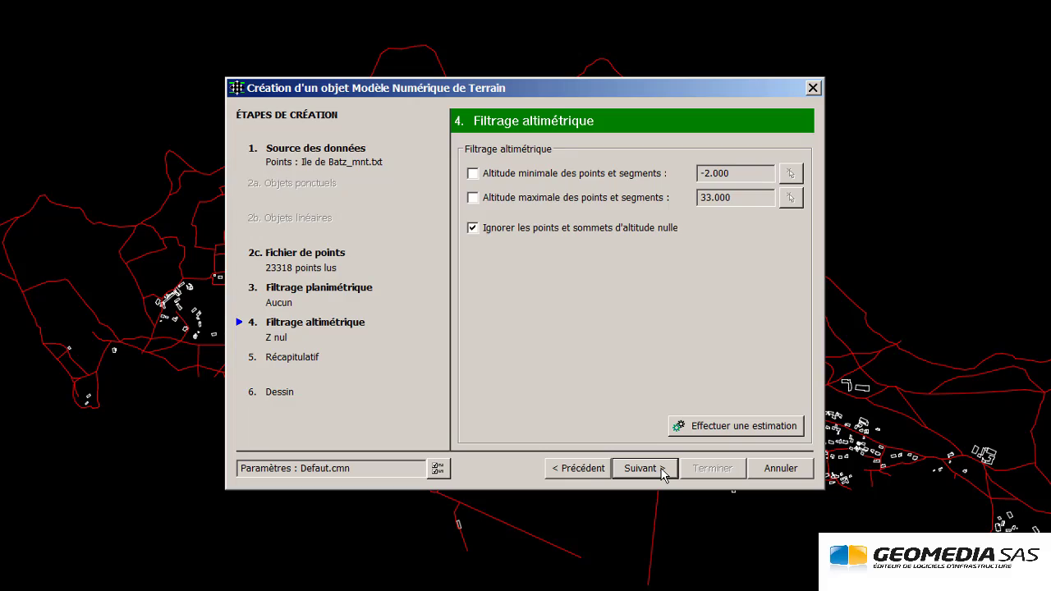
pyautogui.click(662, 471)
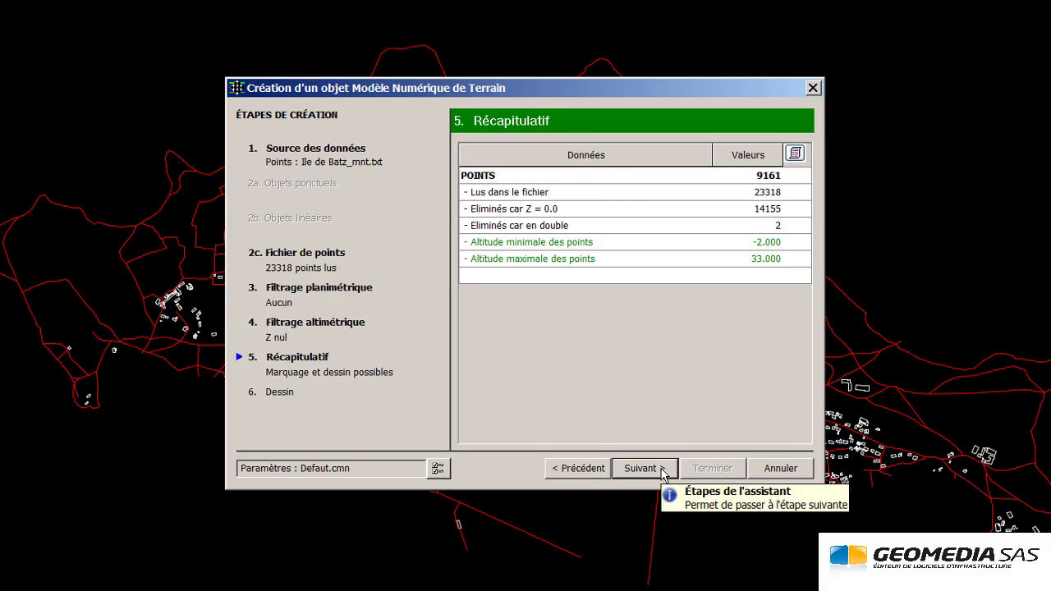
pyautogui.click(662, 472)
pyautogui.click(699, 474)
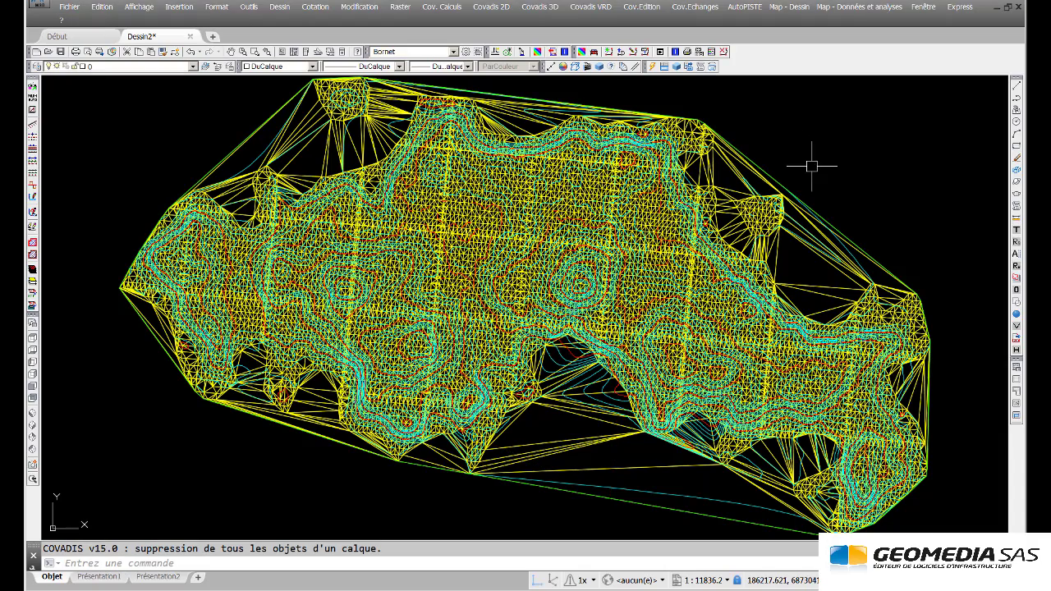
# Step: Colour the terrain by altitude bands as 2D solids on layer TN_COLORIAGE with the Defaut.plc palette and no boundary contour
pyautogui.click(539, 7)
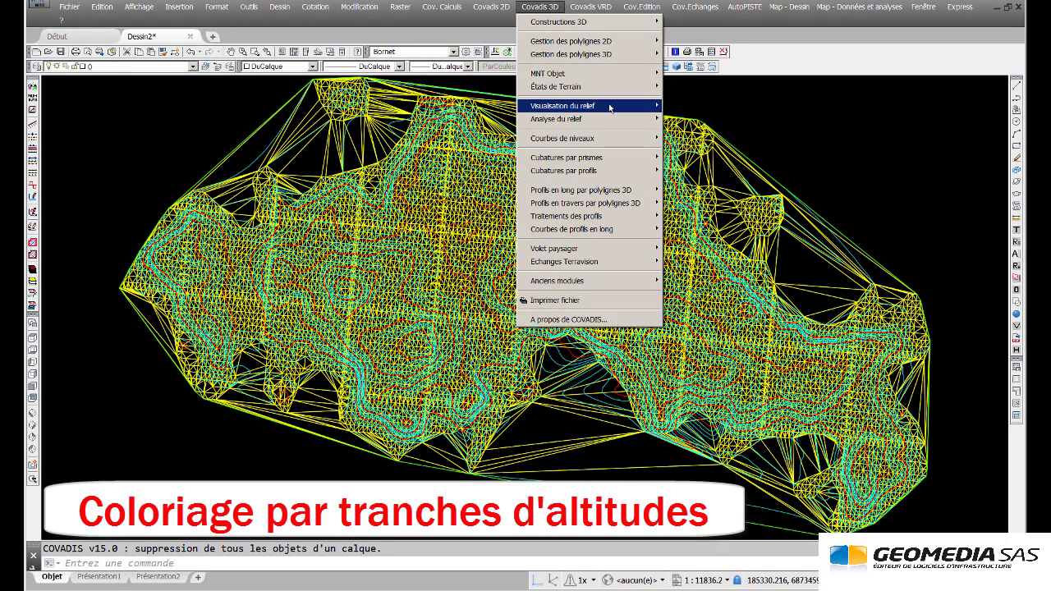
pyautogui.moveTo(606, 104)
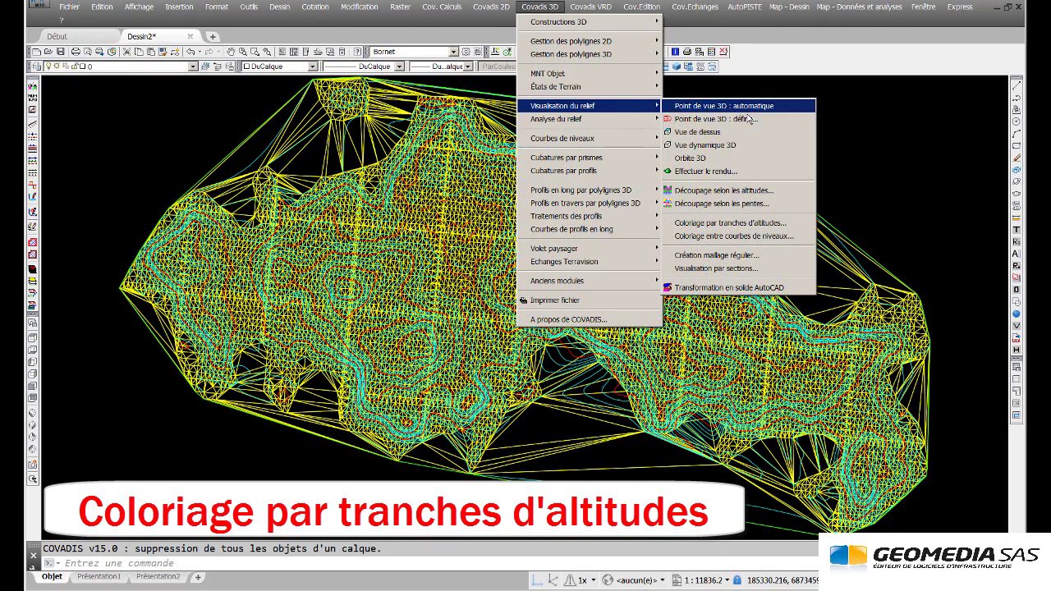
pyautogui.click(792, 223)
pyautogui.press('Return')
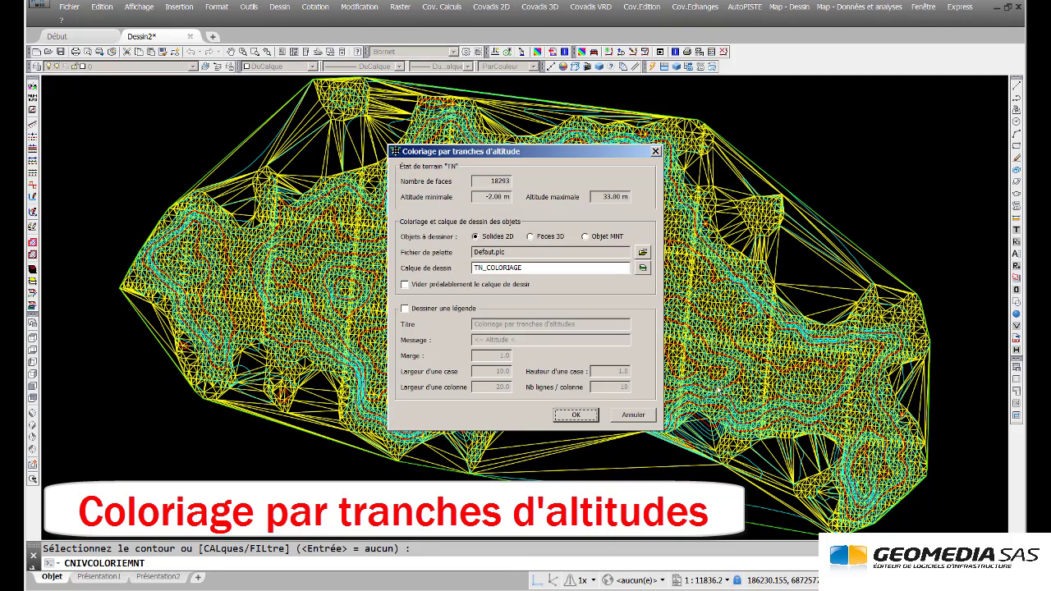
pyautogui.click(588, 416)
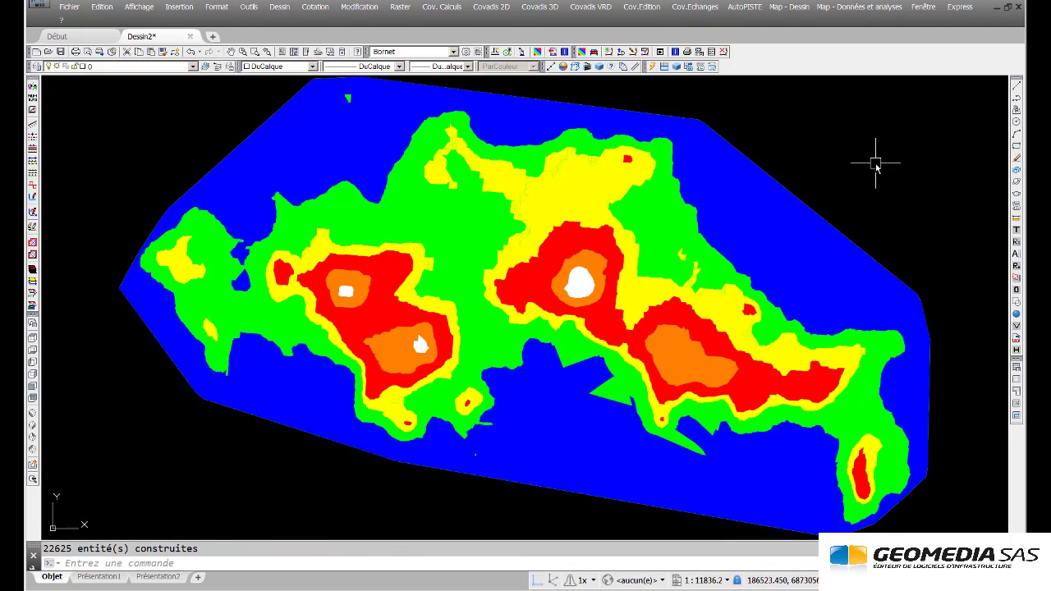
# Step: Display the coloured terrain from the south-west isometric 3D viewpoint
pyautogui.click(132, 11)
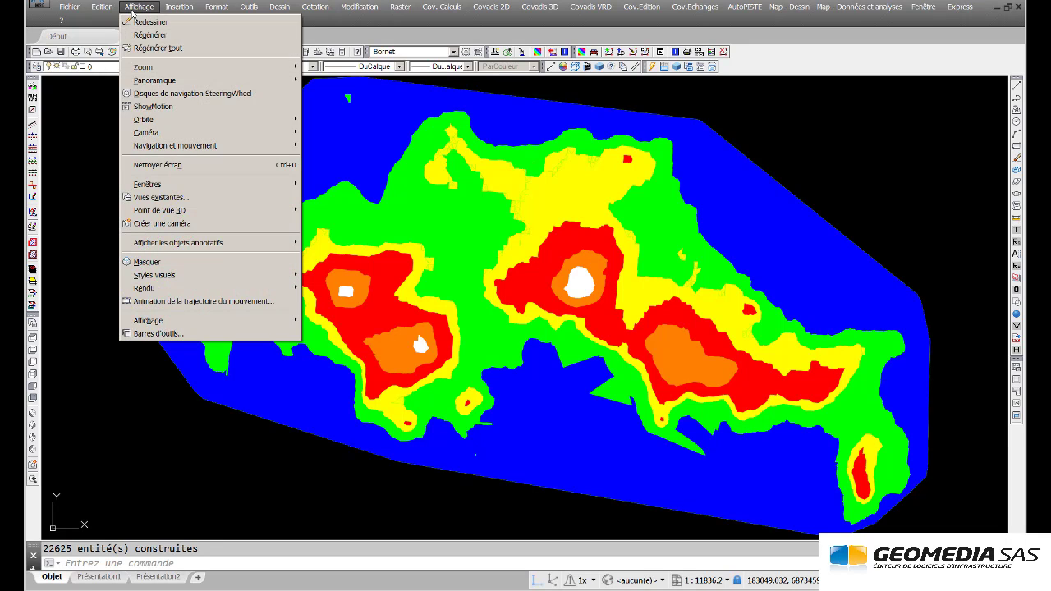
pyautogui.moveTo(207, 212)
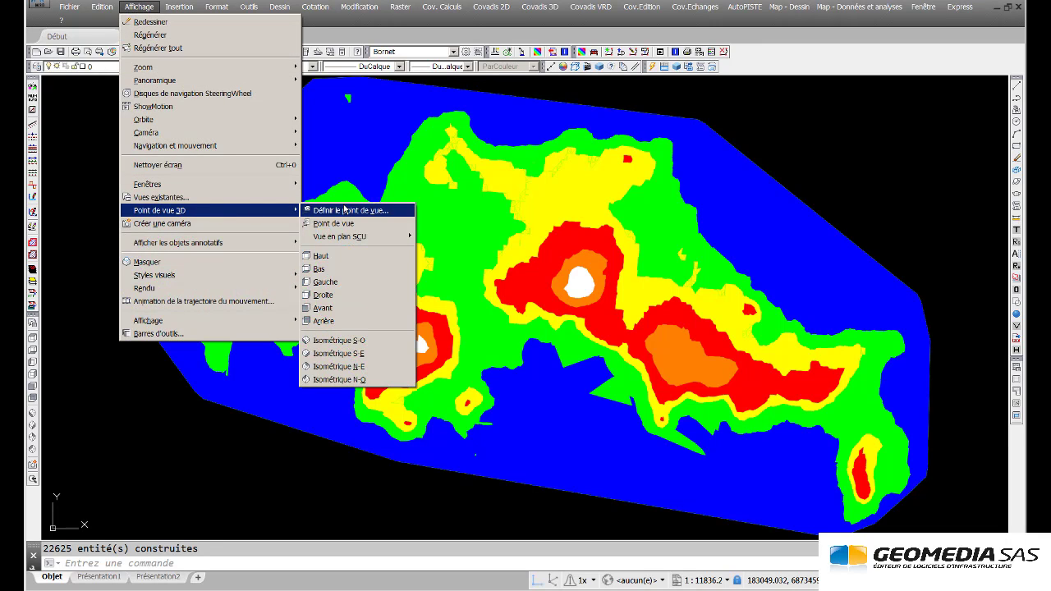
pyautogui.click(353, 340)
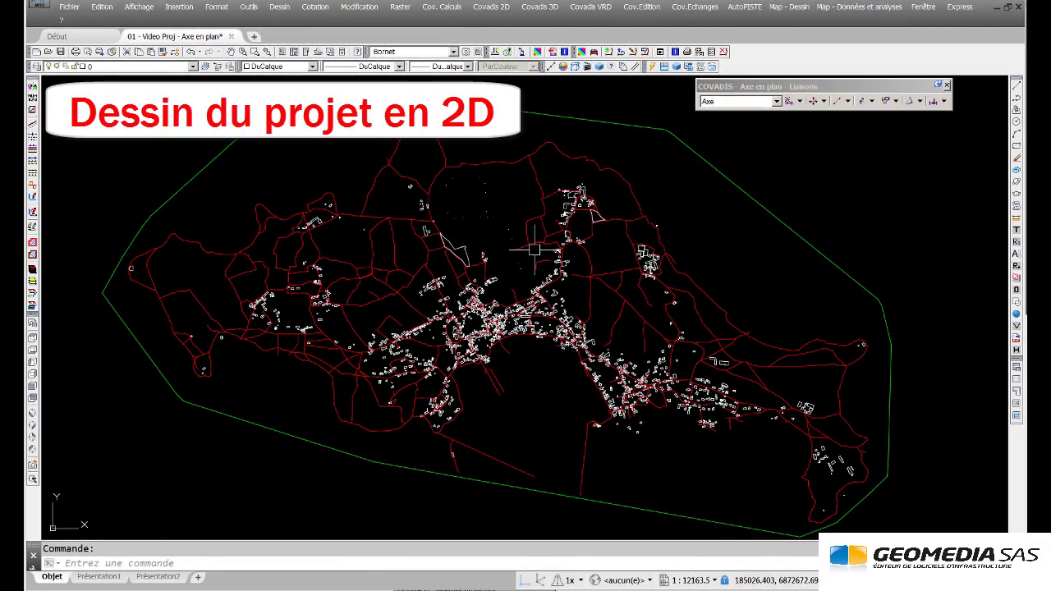
# Step: Draw two separate two-point axis lines running north-northwest from the buildings in the centre of the island
pyautogui.scroll(6, 534, 249)
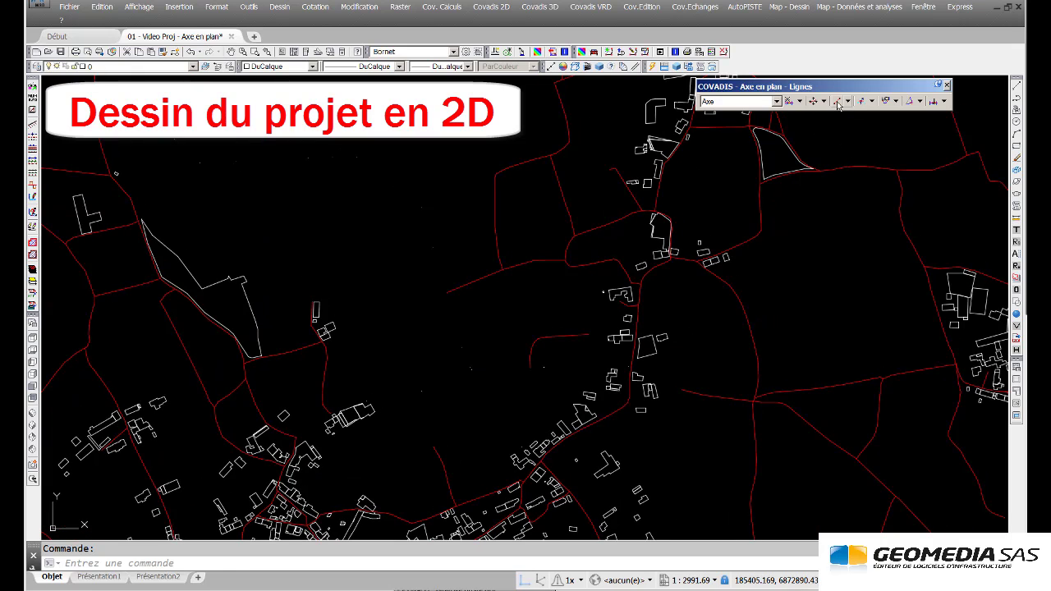
pyautogui.click(838, 102)
pyautogui.click(520, 447)
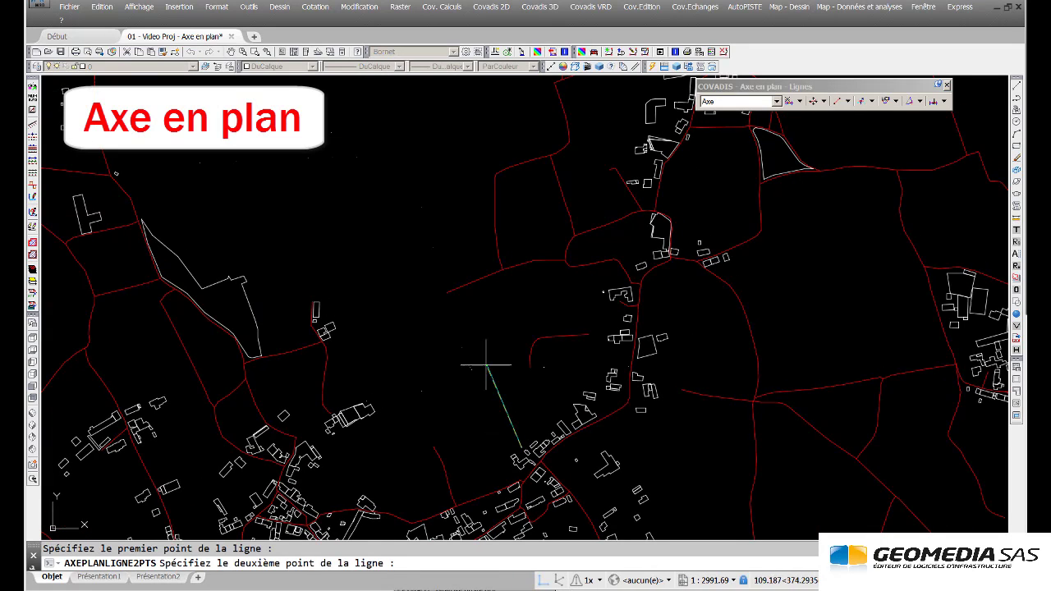
pyautogui.click(470, 366)
pyautogui.click(462, 348)
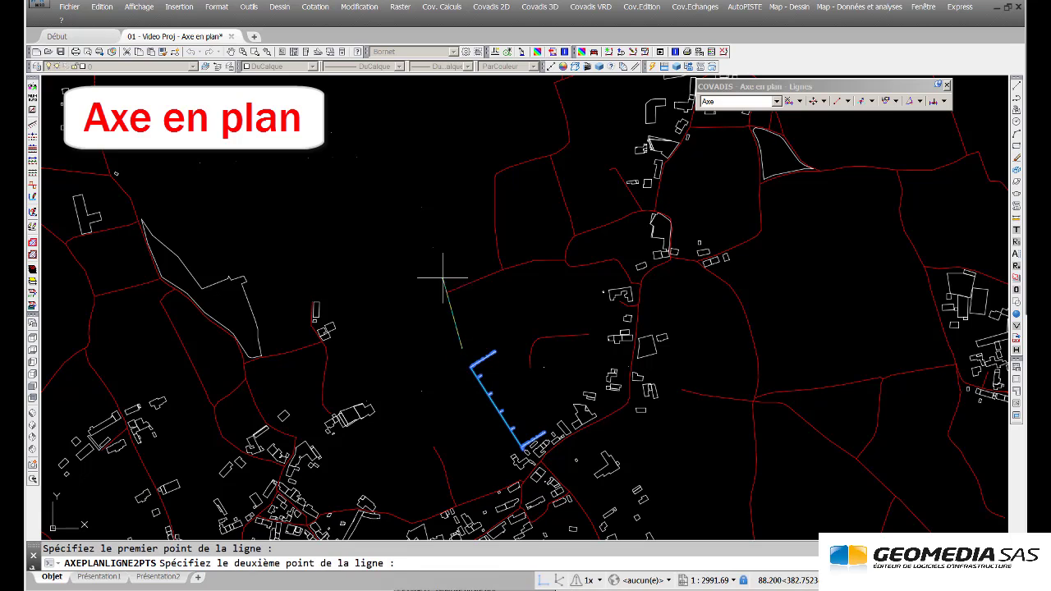
pyautogui.click(433, 248)
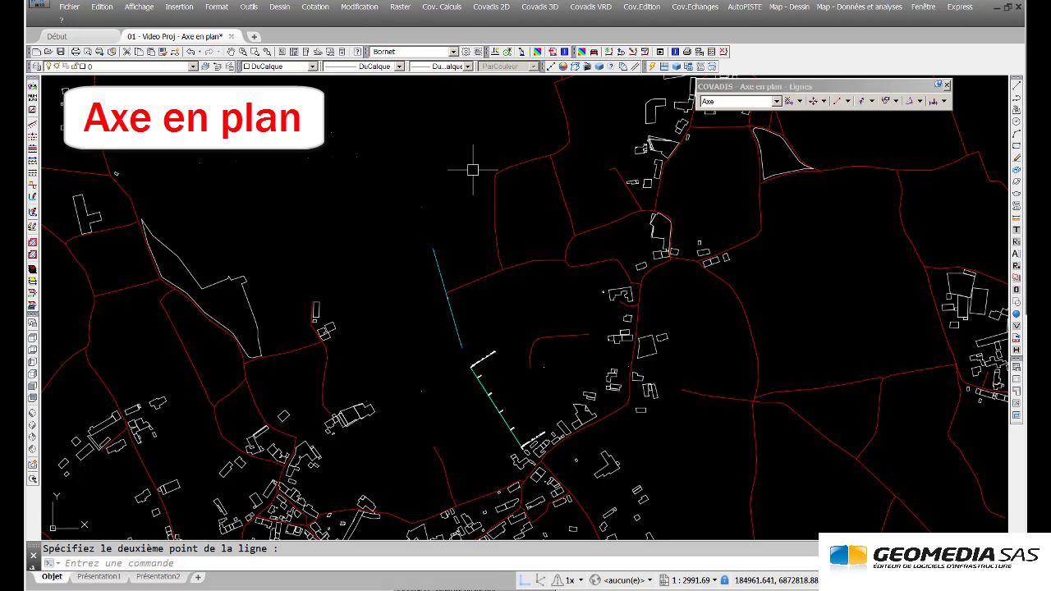
# Step: Connect the two axis lines with a tangent arc of radius 100 m
pyautogui.click(873, 101)
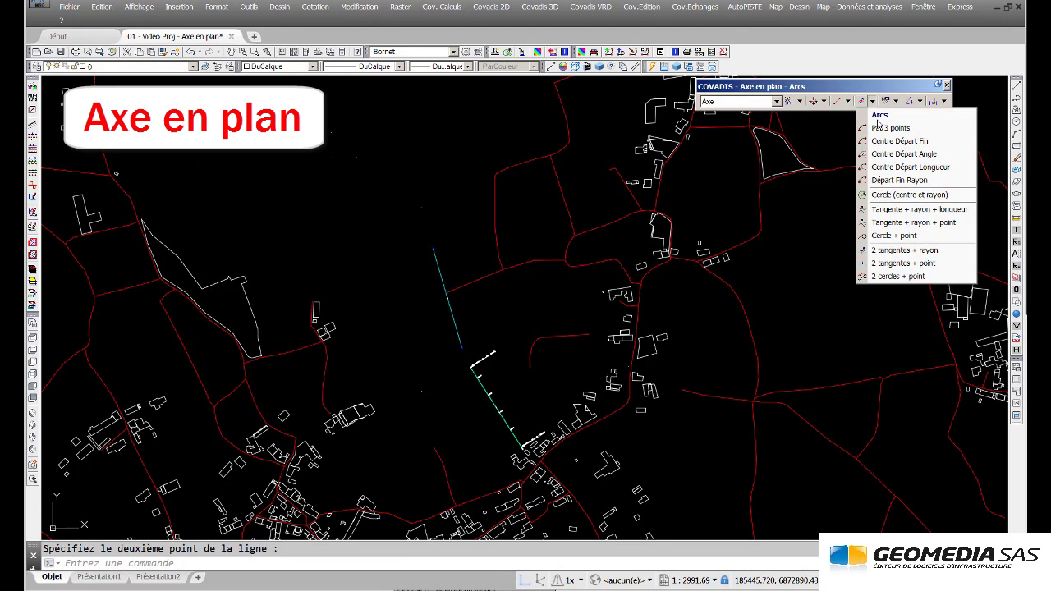
pyautogui.click(903, 250)
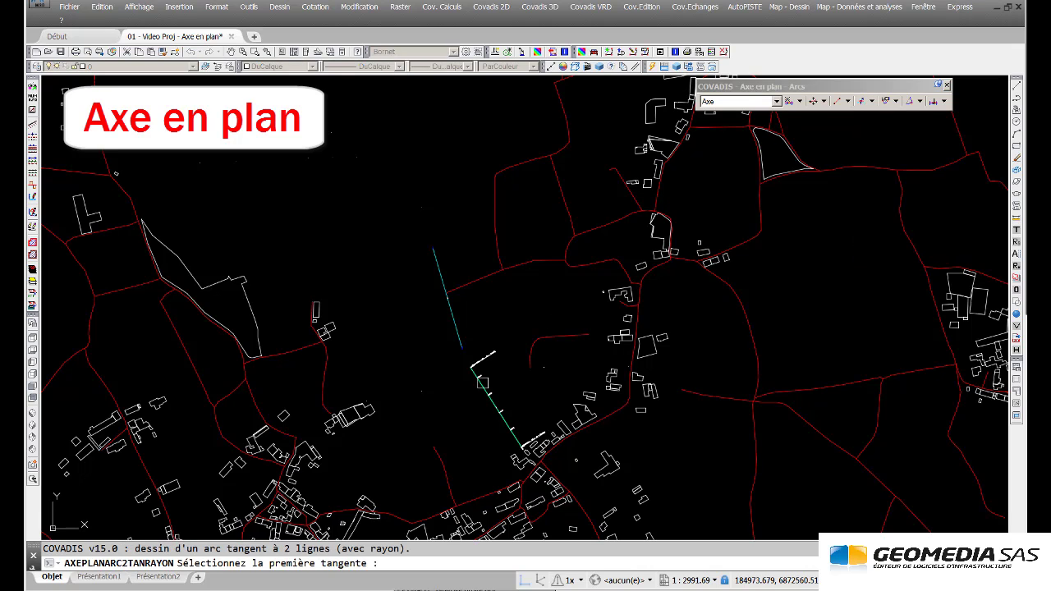
pyautogui.click(482, 382)
pyautogui.click(457, 336)
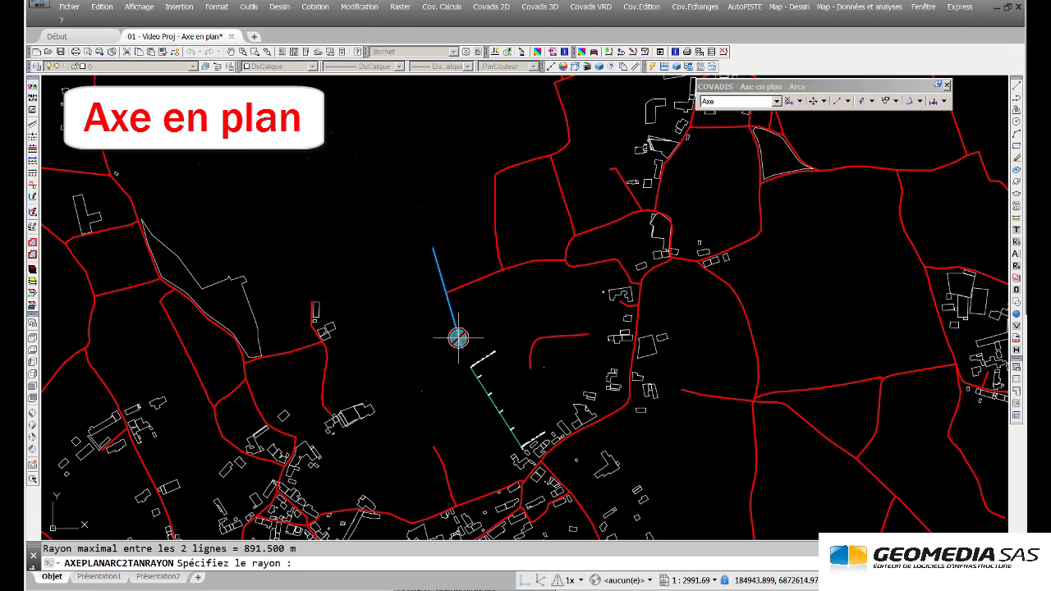
pyautogui.write('100')
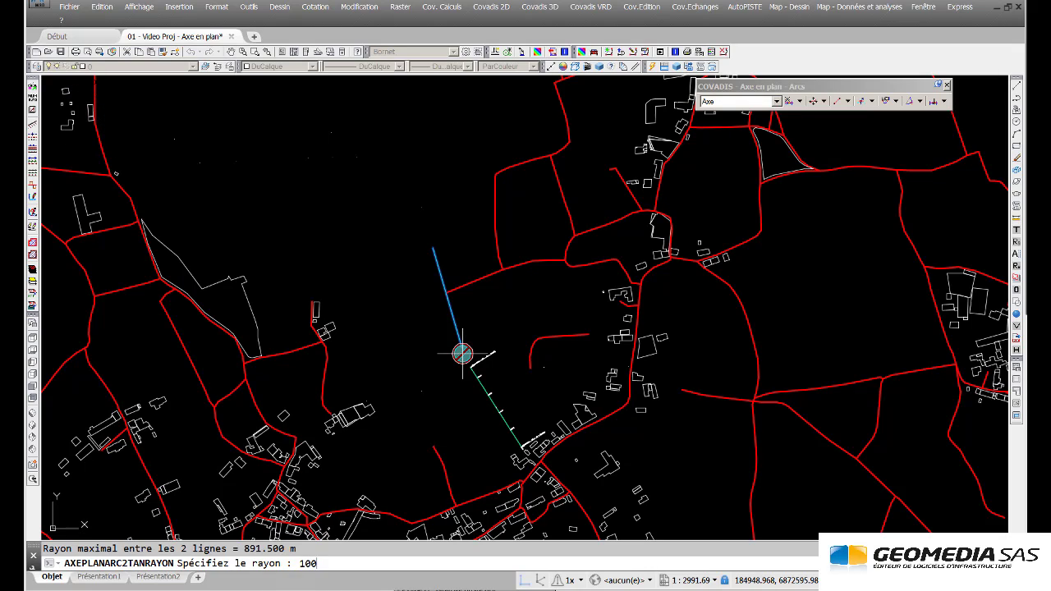
pyautogui.press('Return')
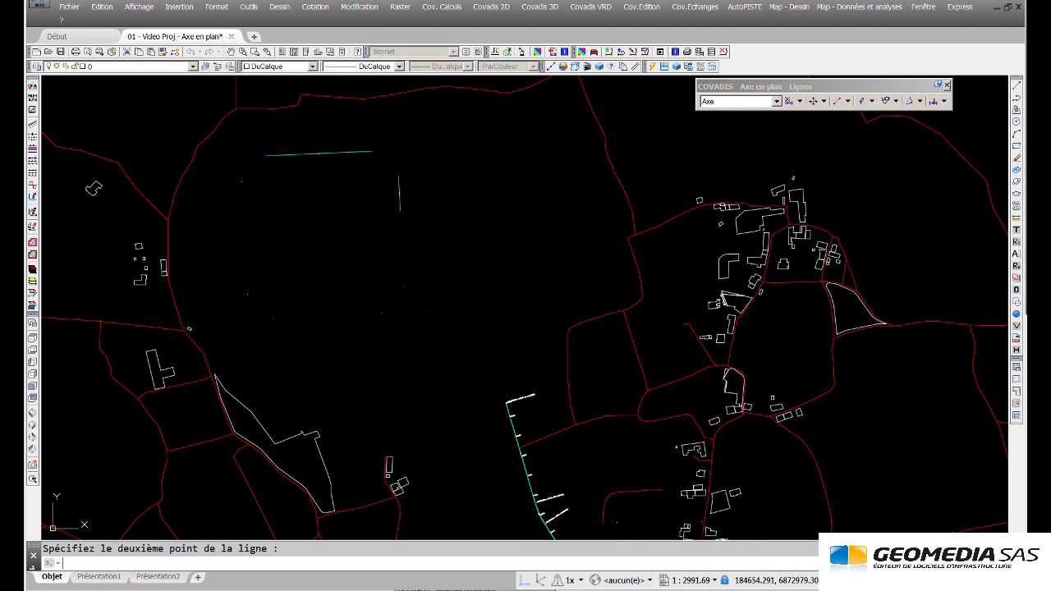
# Step: Draw the western axis line of the northern loop and pick it with the loop's top line as tangents for an arc
pyautogui.click(247, 294)
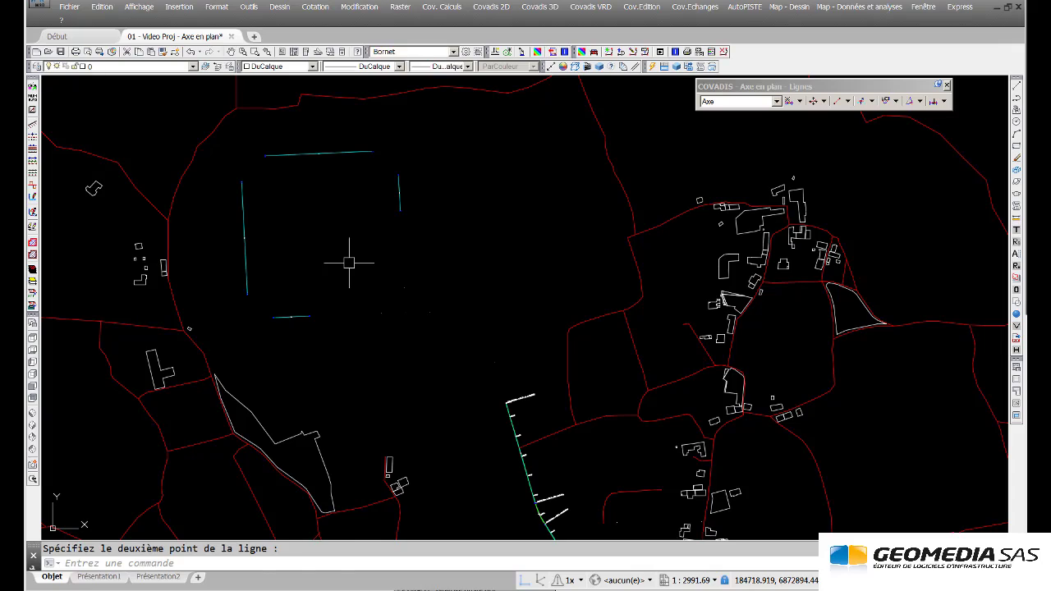
pyautogui.click(285, 154)
pyautogui.click(243, 238)
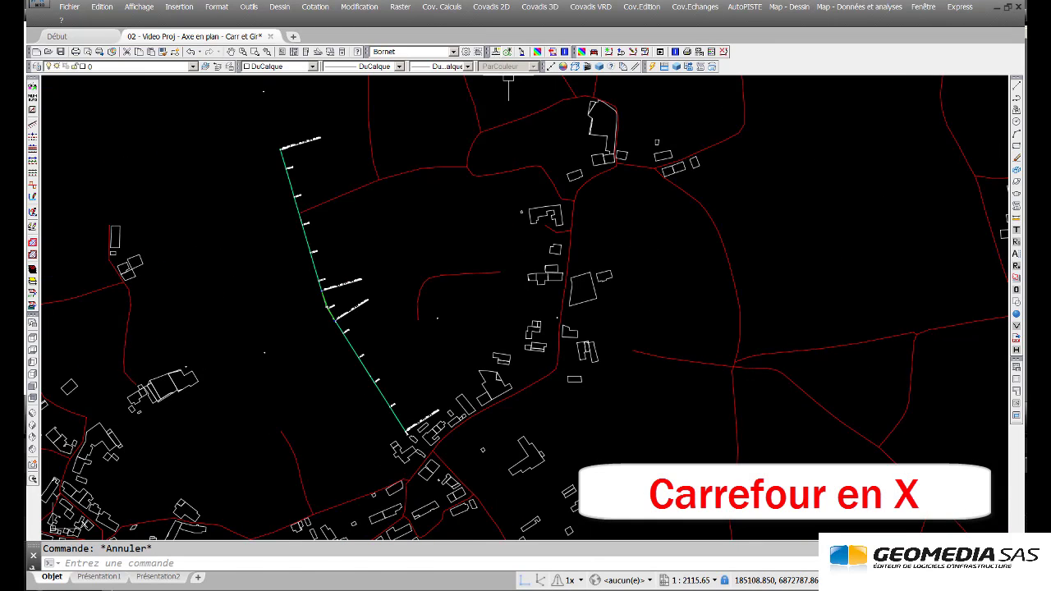
# Step: Create a junction along the road axis, setting the main road's extents and placing a curved first branch to the west
pyautogui.click(377, 392)
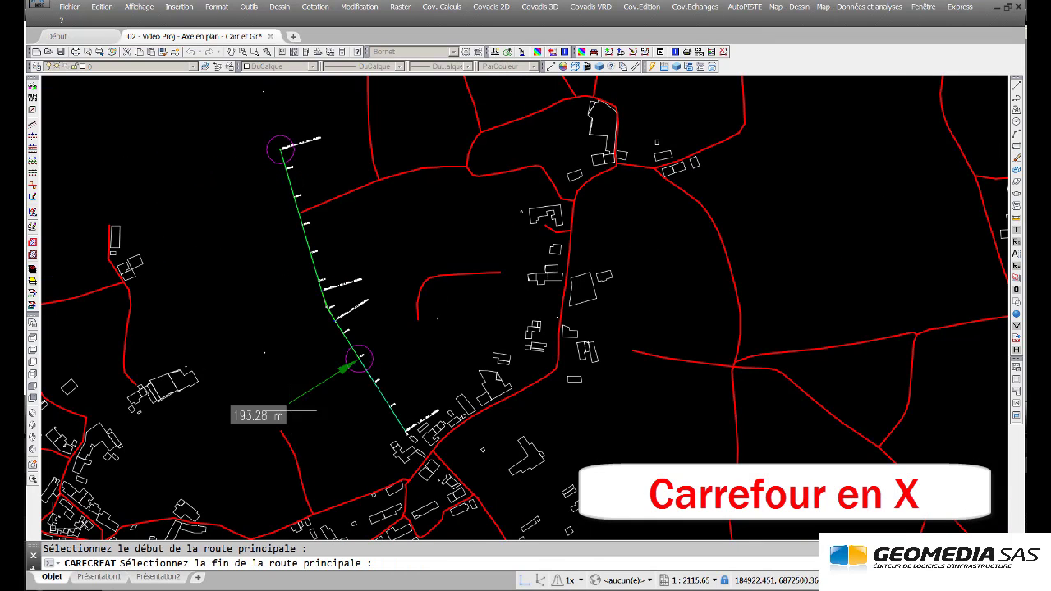
pyautogui.click(338, 492)
pyautogui.click(333, 359)
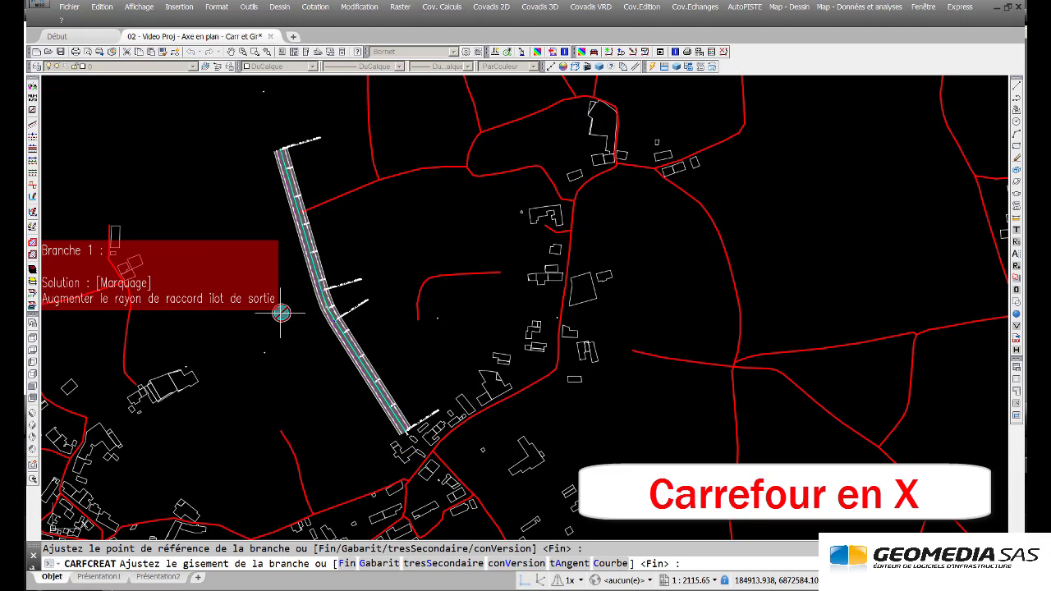
pyautogui.rightClick(281, 312)
pyautogui.click(328, 429)
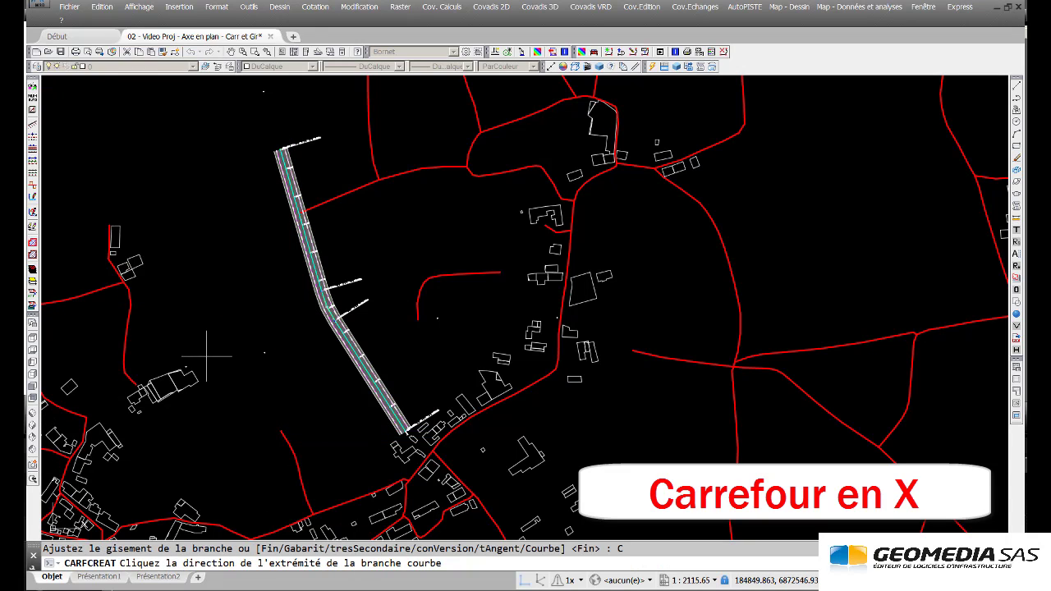
pyautogui.click(264, 354)
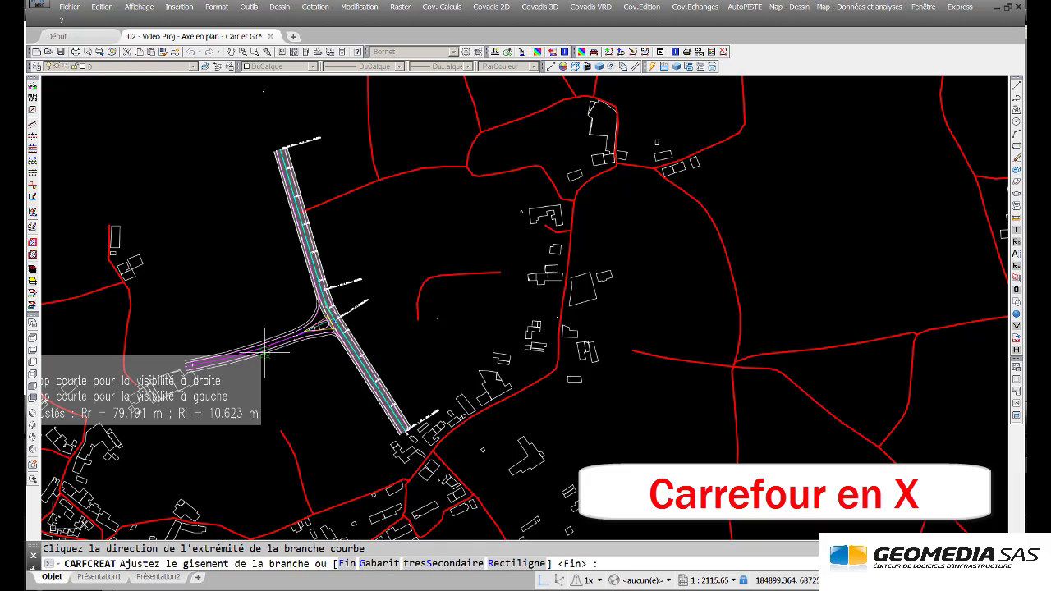
pyautogui.click(264, 353)
# Step: Add a curved second branch to the east of the main road, opposite the first, to form the X junction
pyautogui.click(382, 325)
pyautogui.rightClick(383, 326)
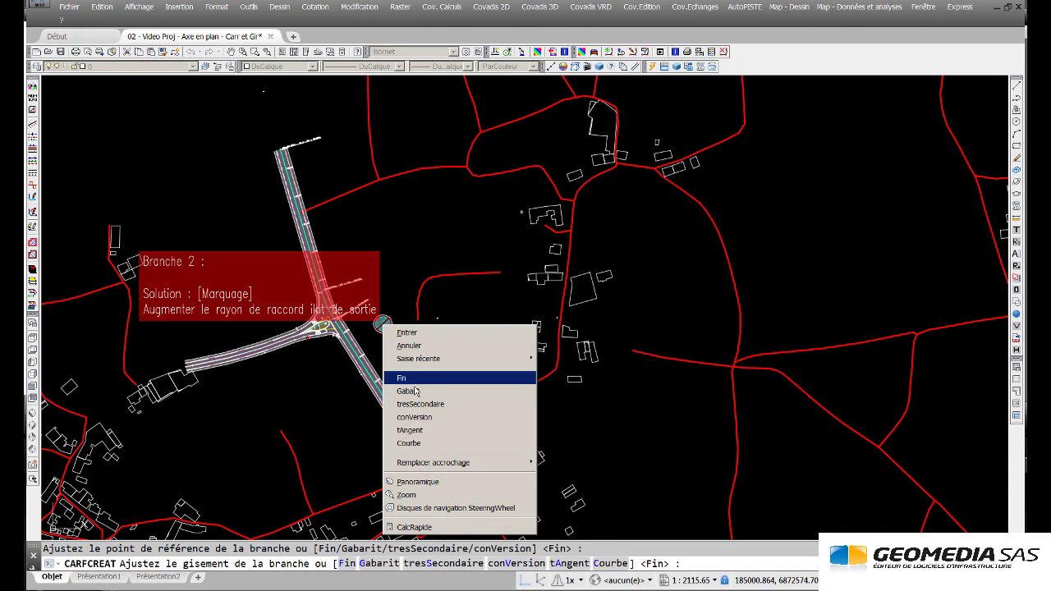
pyautogui.click(419, 442)
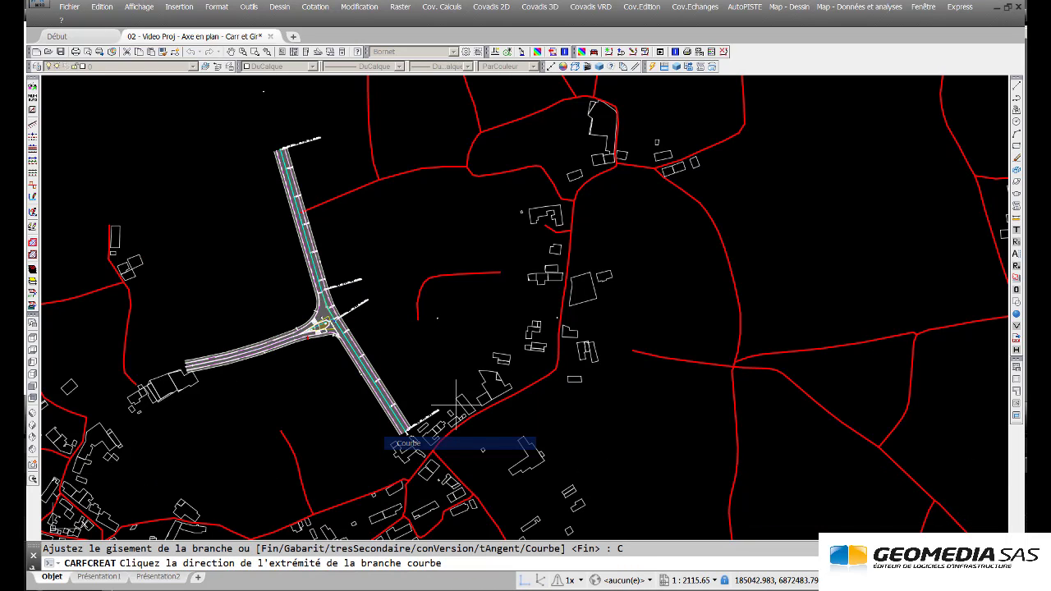
pyautogui.click(437, 318)
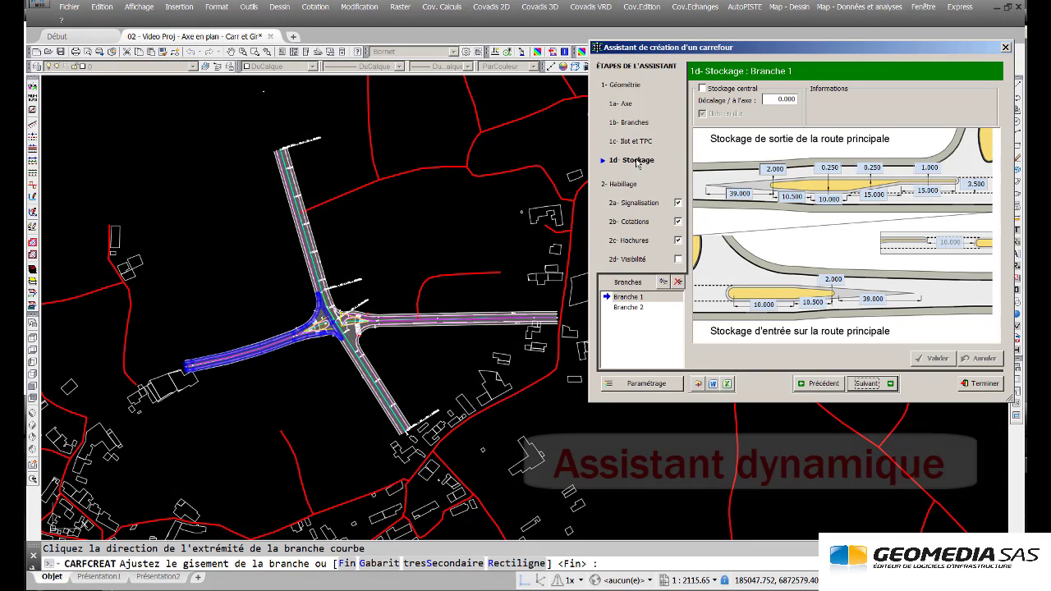
# Step: Enable central storage for branch 1, adapt the inner radii of the branch islands to it and validate the change
pyautogui.scroll(7, 353, 329)
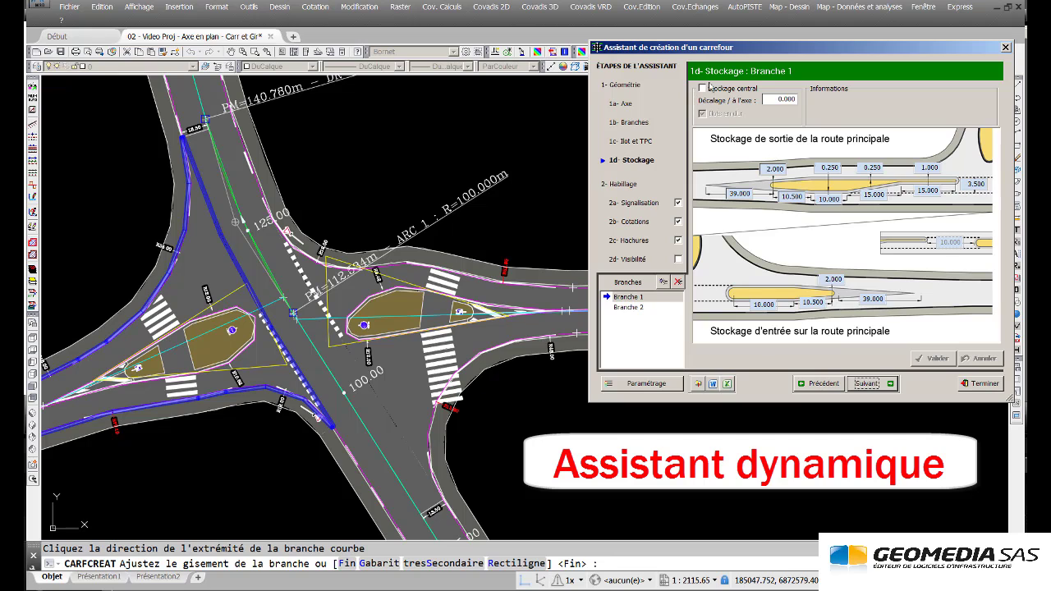
pyautogui.click(702, 88)
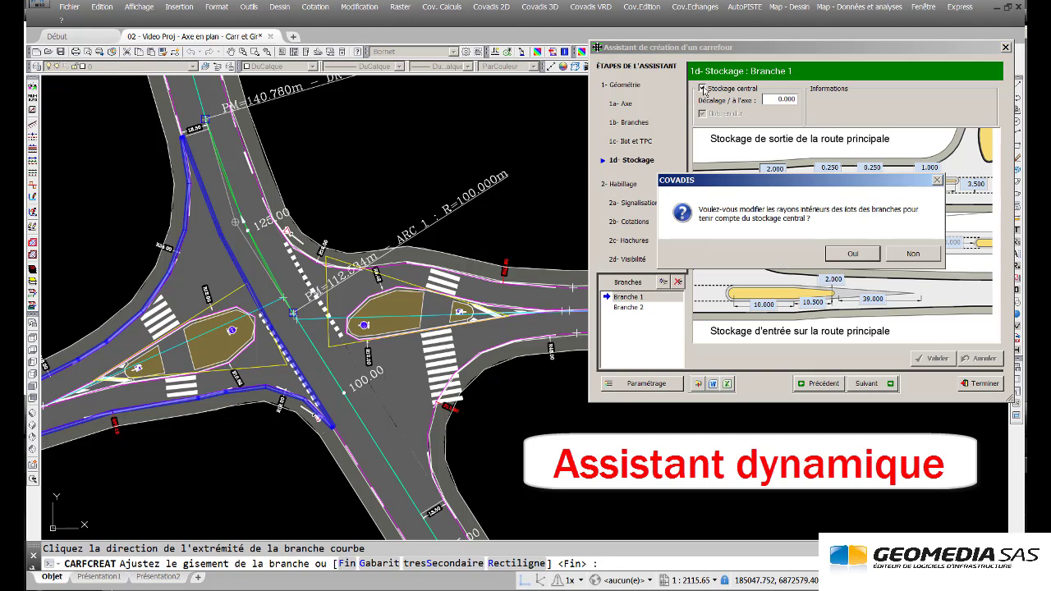
pyautogui.click(854, 255)
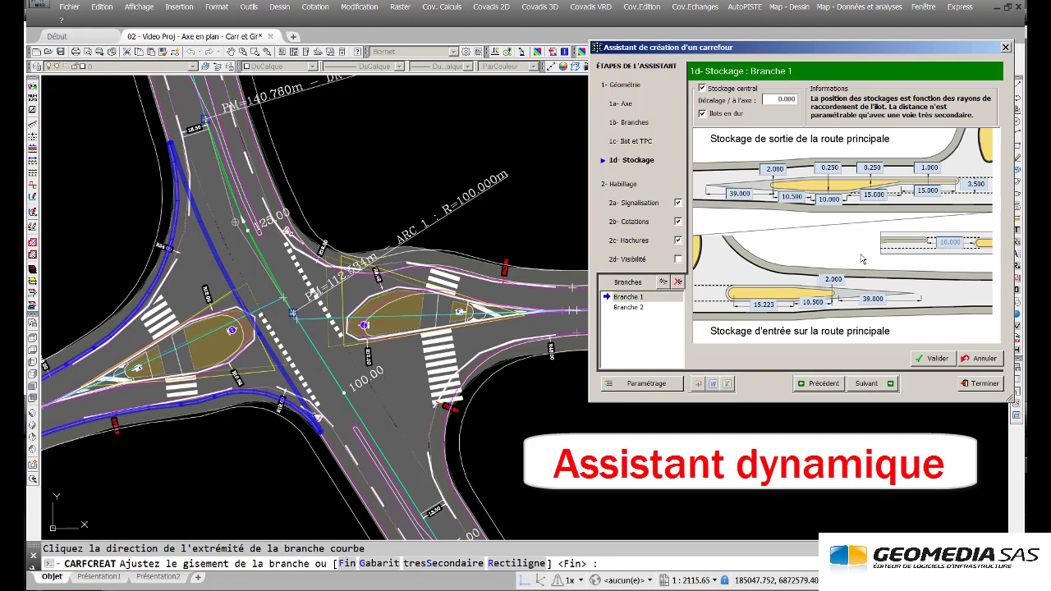
pyautogui.click(934, 359)
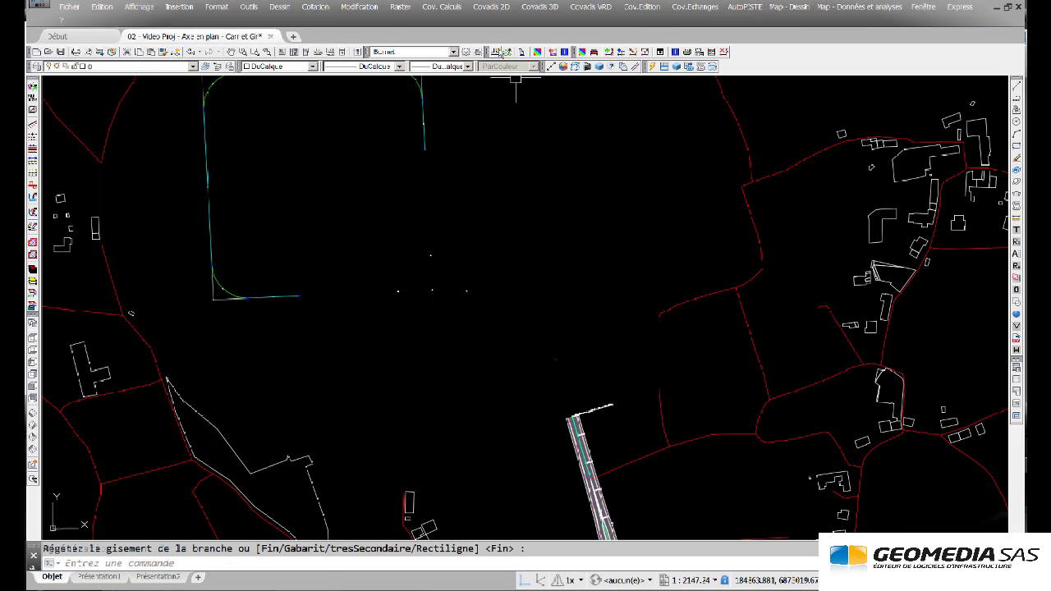
# Step: Create an Interurbain roundabout with a 30 m outer radius southeast of the loop, with branches to the loop's northern and western axis ends
pyautogui.click(433, 290)
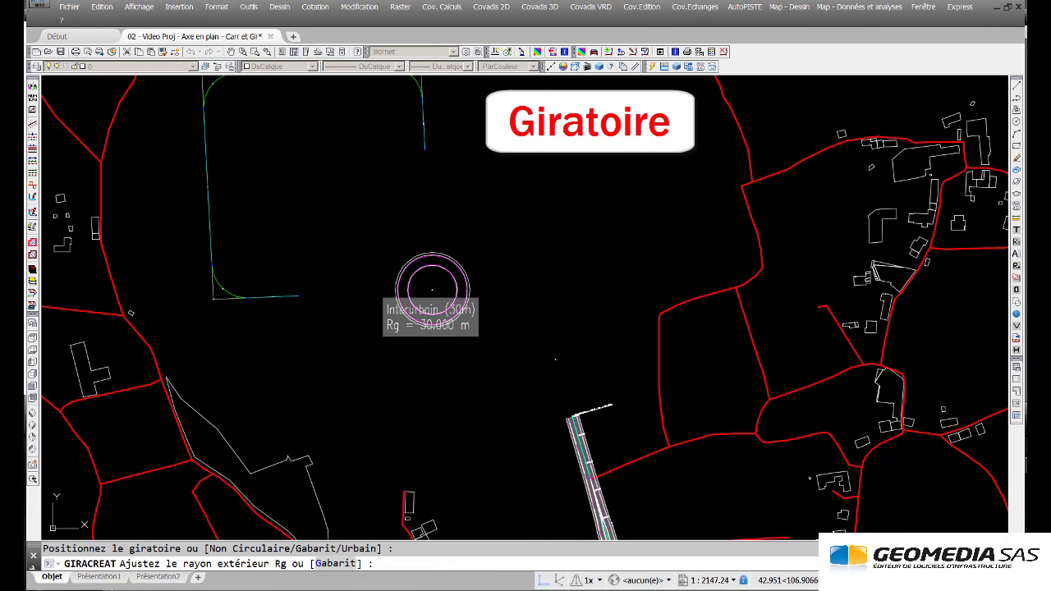
pyautogui.press('Return')
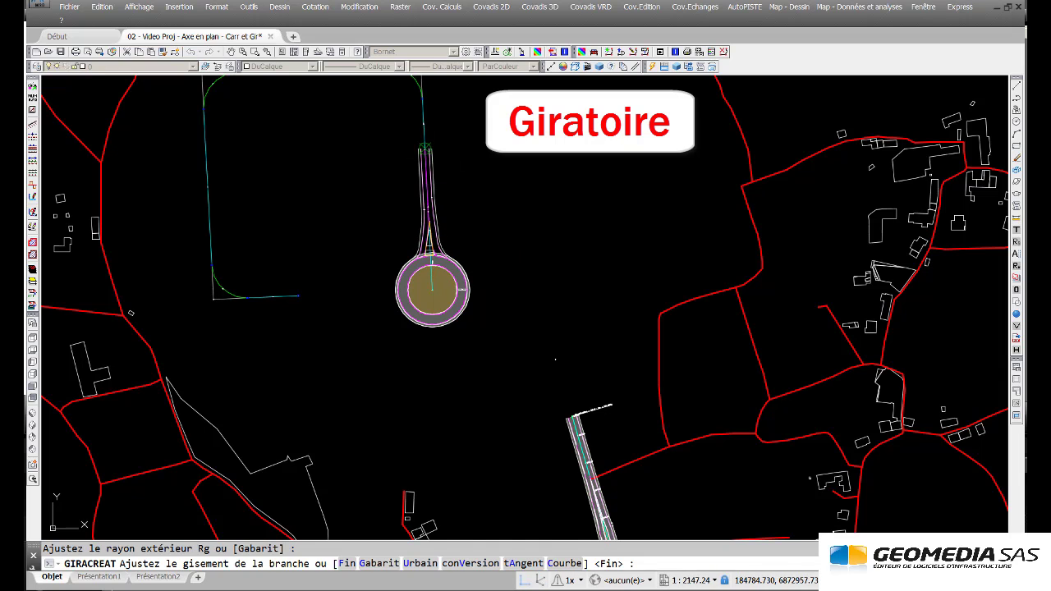
pyautogui.click(424, 147)
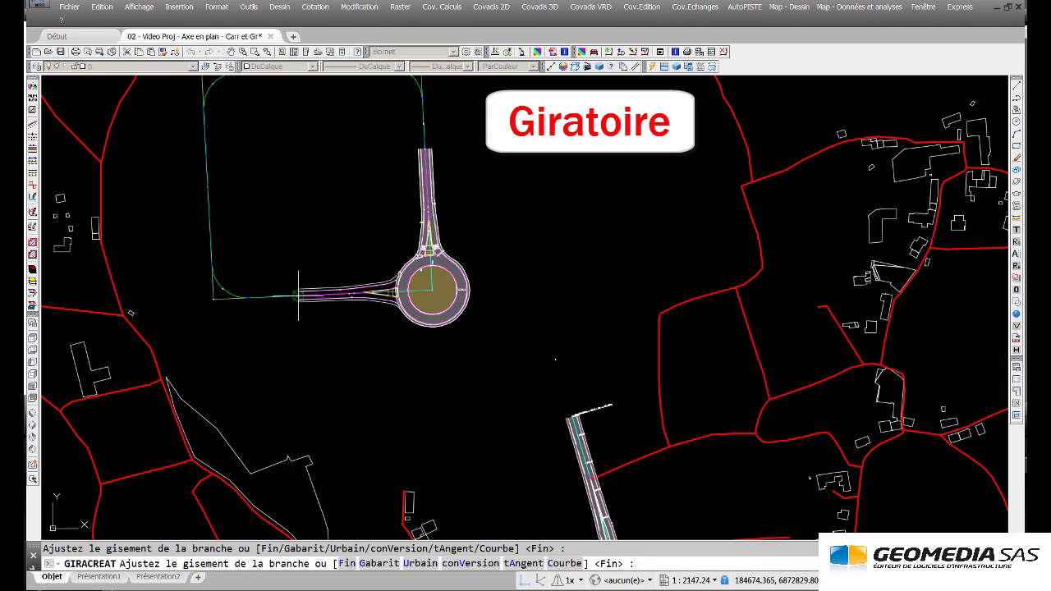
pyautogui.click(298, 294)
# Step: Add a curved third branch linking the roundabout to the northern end of the southern road and finish defining its branches
pyautogui.rightClick(506, 287)
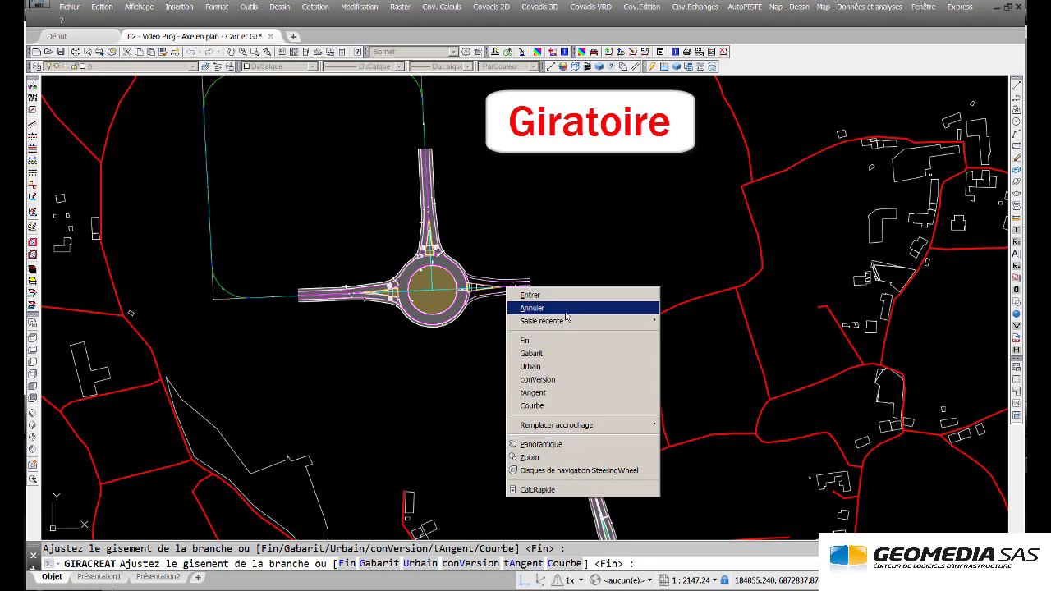
pyautogui.click(532, 405)
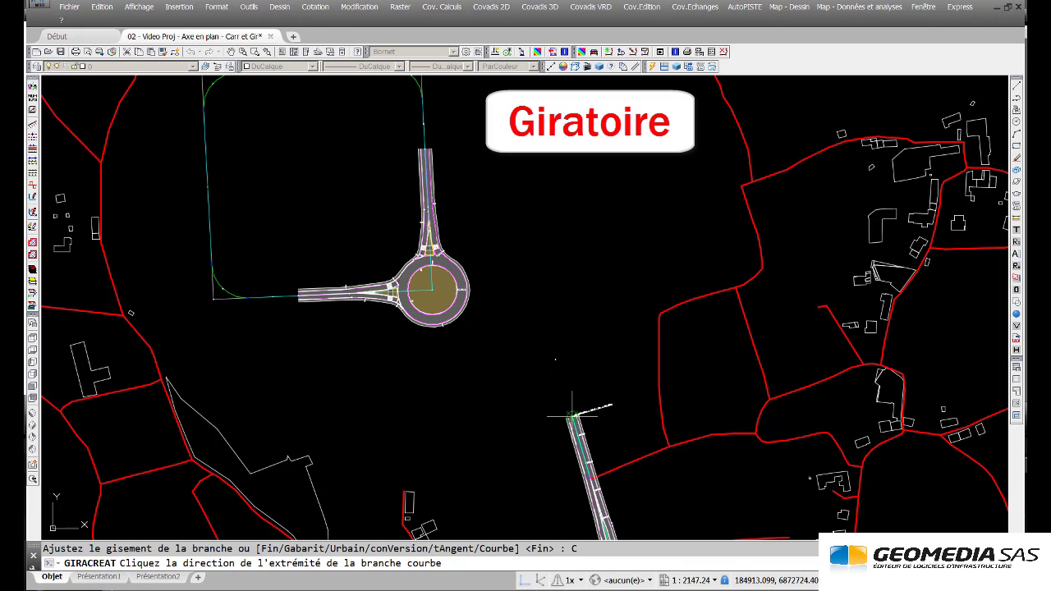
pyautogui.click(556, 359)
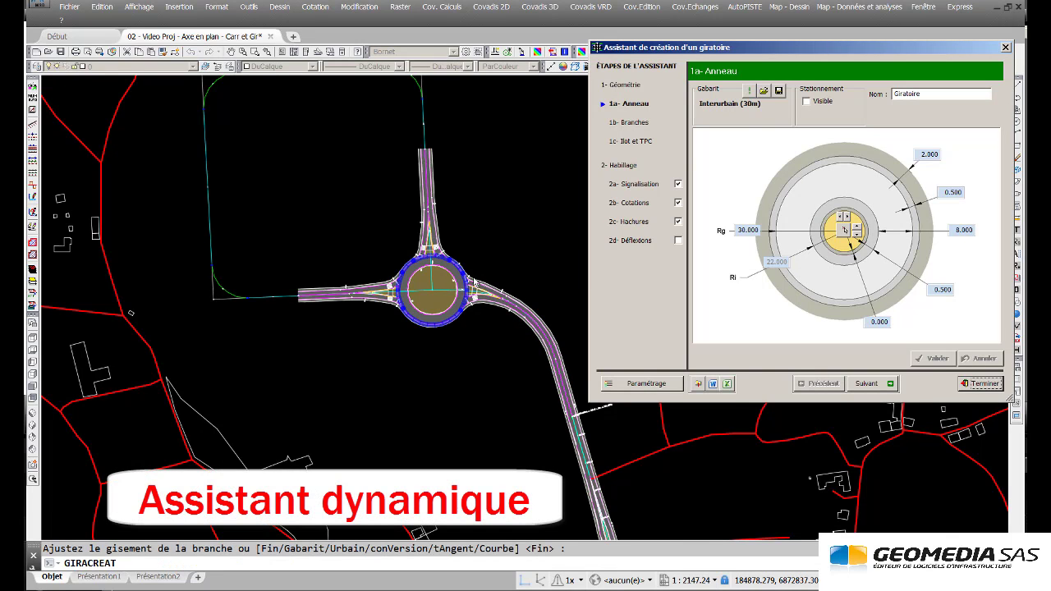
pyautogui.scroll(5, 464, 285)
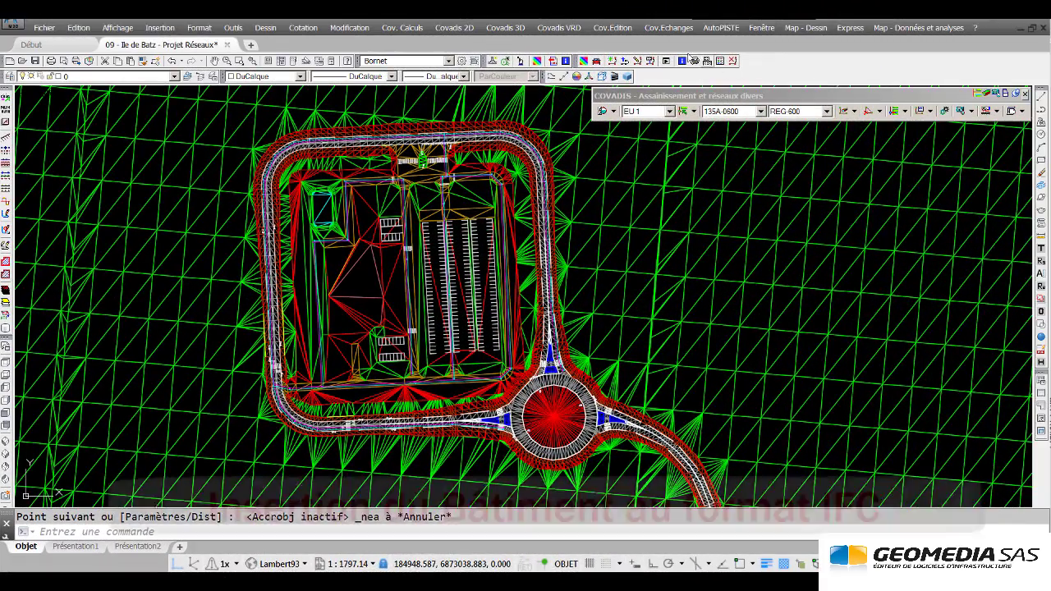
# Step: Import the building from Bâtiment_g.ifc with its networks, 3D entities, slabs and walls
pyautogui.click(667, 28)
pyautogui.moveTo(678, 85)
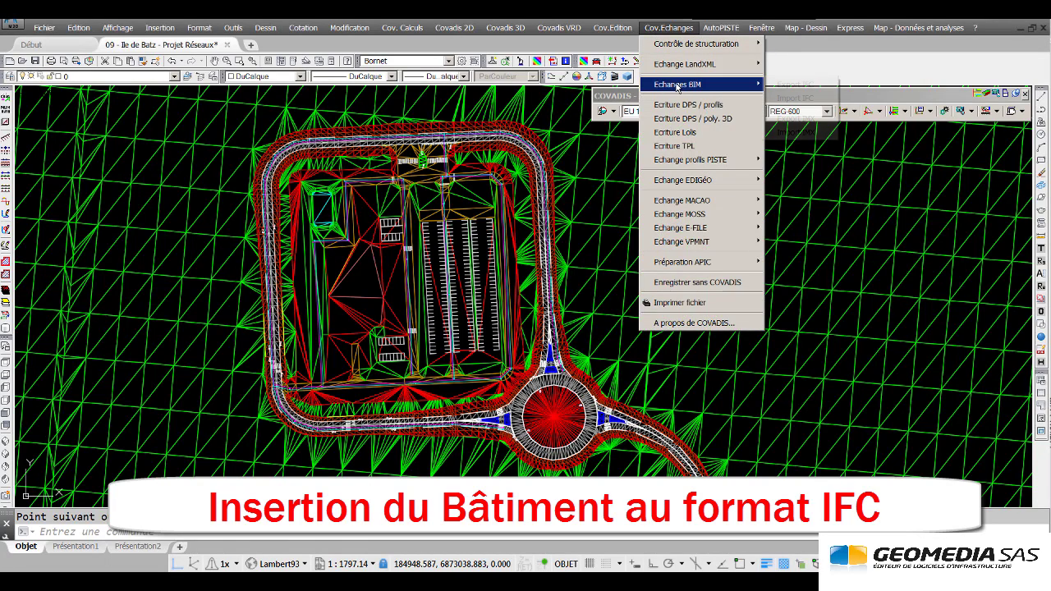
pyautogui.click(831, 99)
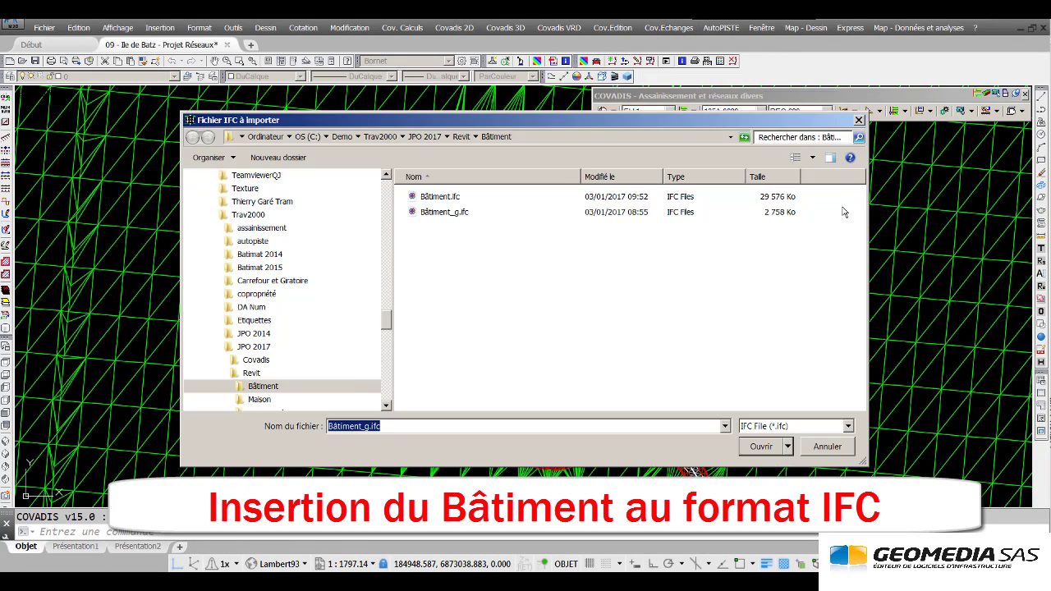
pyautogui.click(453, 212)
pyautogui.click(769, 446)
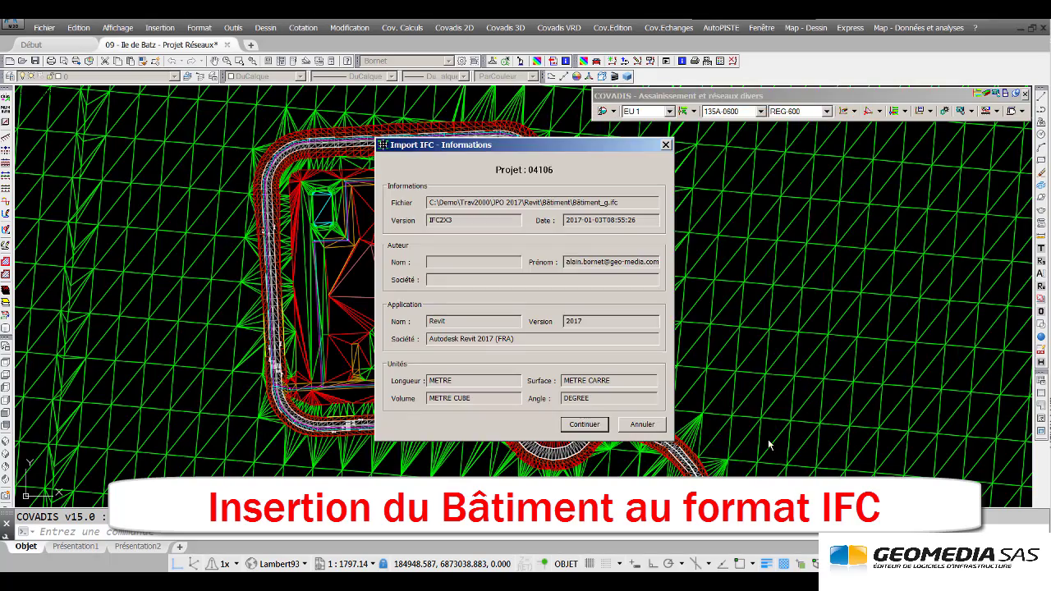
pyautogui.click(595, 425)
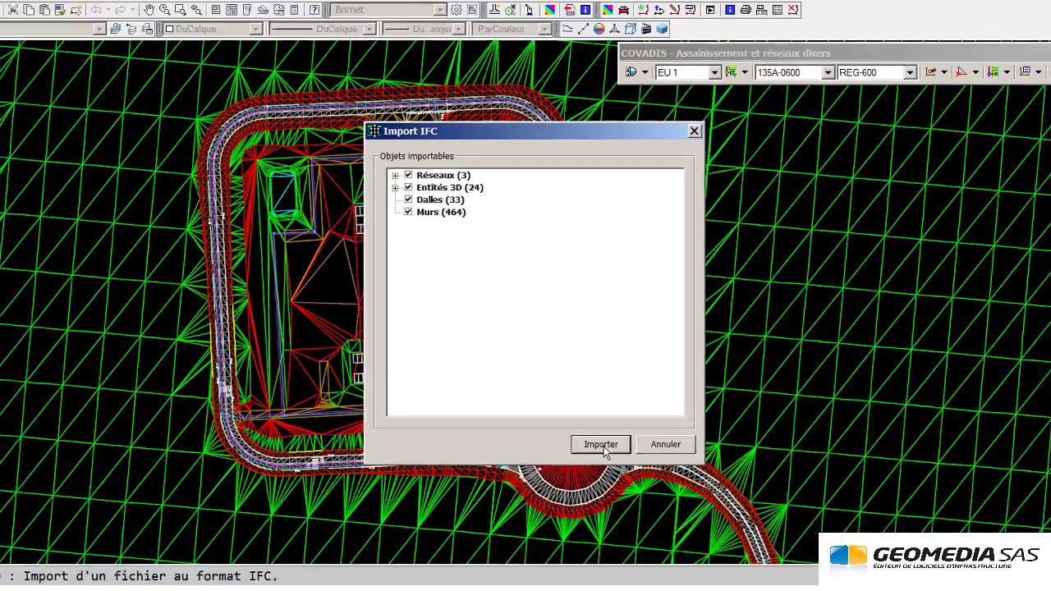
pyautogui.click(666, 537)
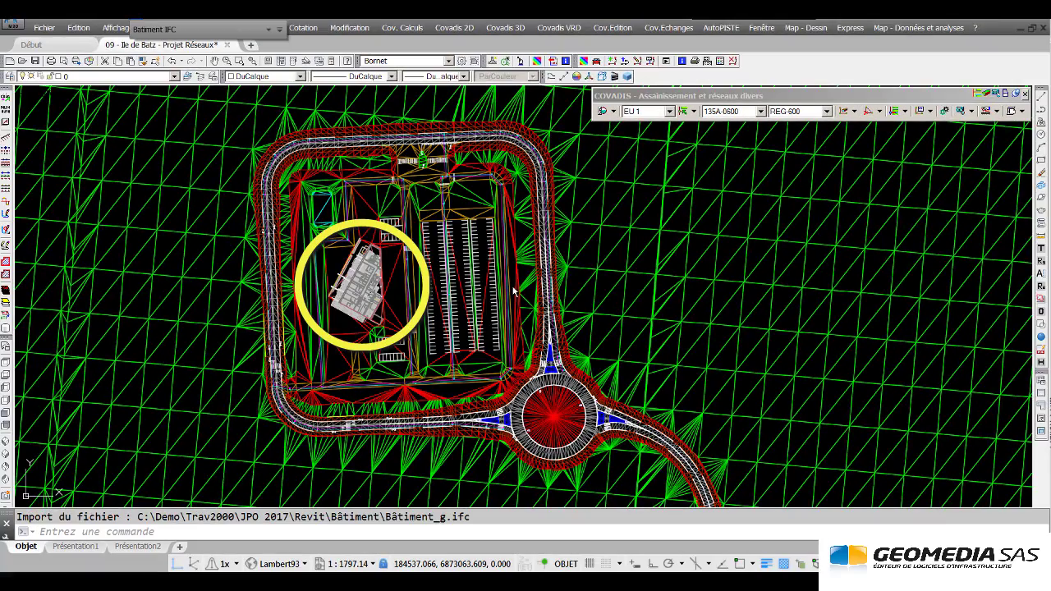
# Step: Connect the building's southern outgoing pipe perpendicularly to the magenta site network with an EU 1 135A-0600 pipe about 12.3 m long
pyautogui.scroll(8, 447, 292)
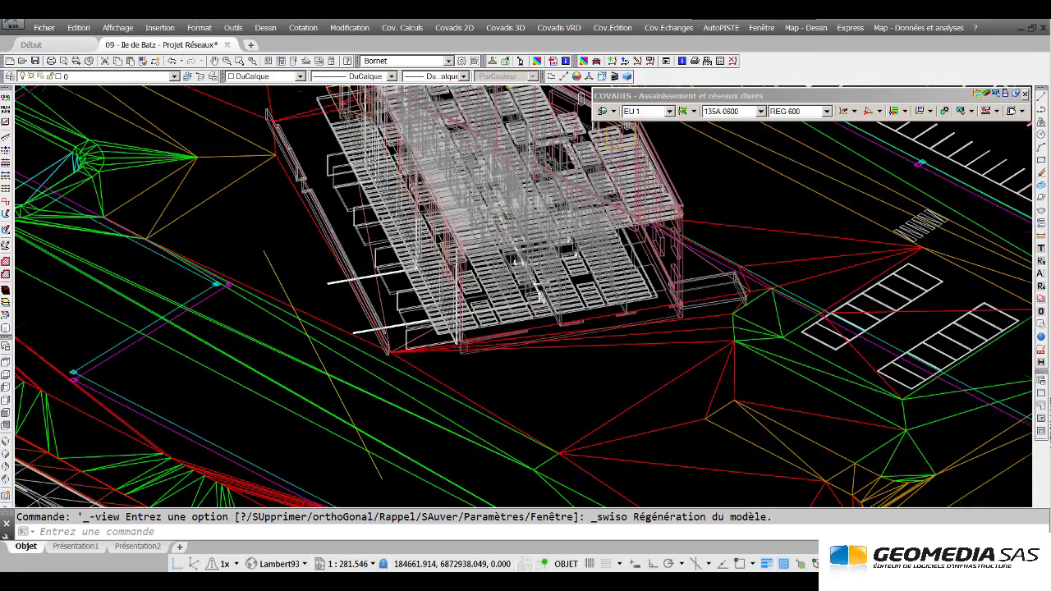
pyautogui.scroll(4, 435, 306)
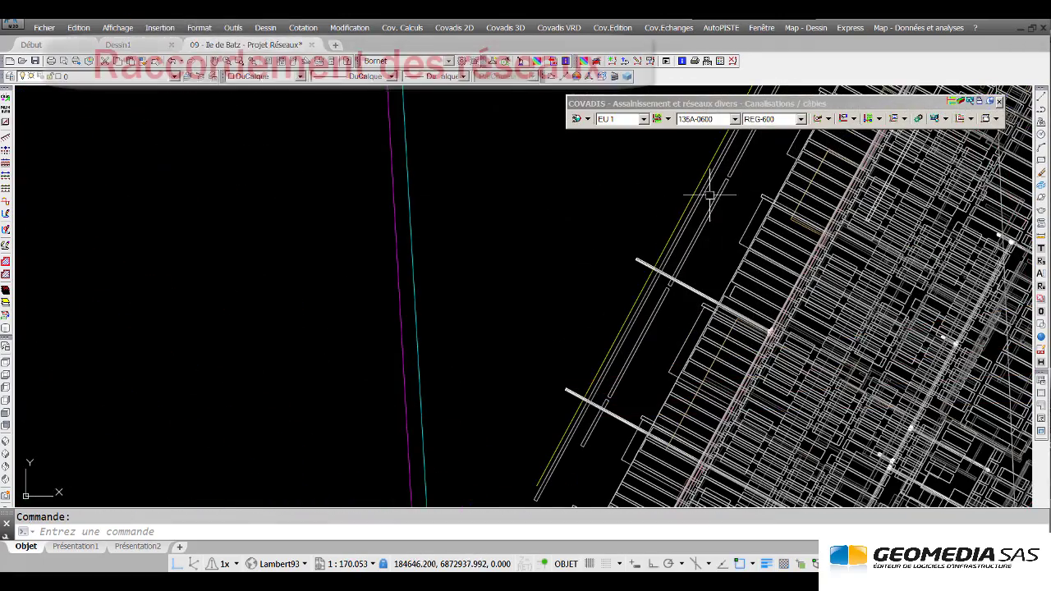
pyautogui.click(819, 119)
pyautogui.click(539, 458)
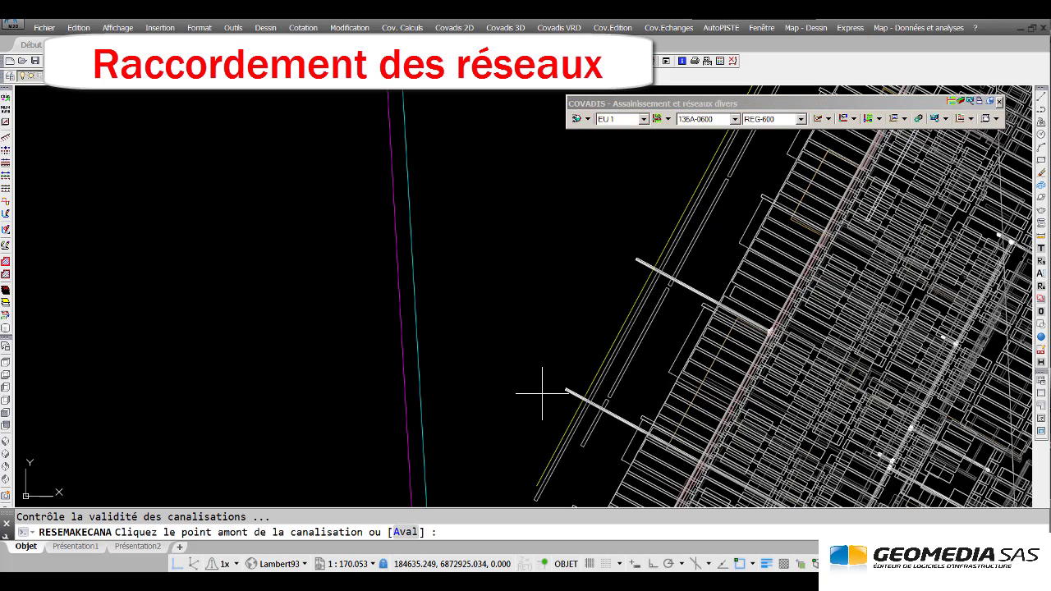
pyautogui.click(565, 388)
pyautogui.write('pro')
pyautogui.press('Return')
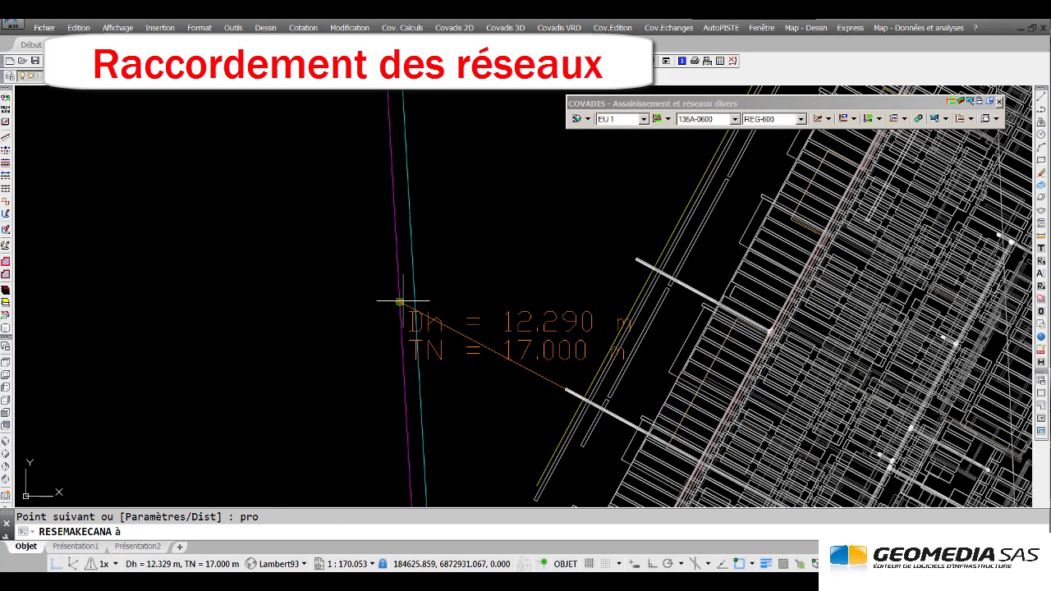
pyautogui.click(399, 297)
pyautogui.press('Return')
pyautogui.press('Return')
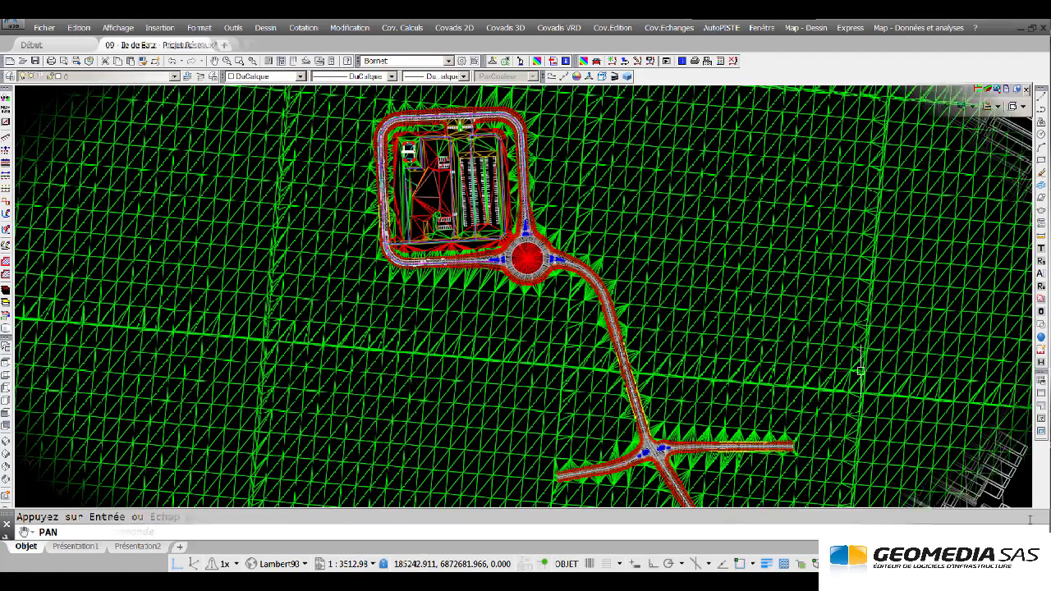
# Step: Export the whole project scene to TerraVision 3D and view the building site there
pyautogui.click(505, 28)
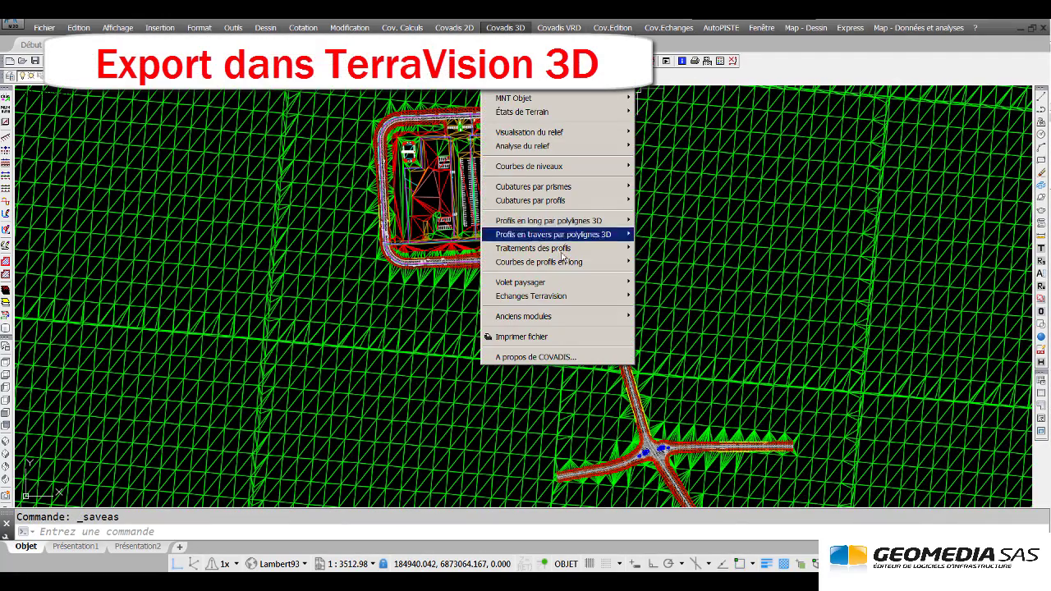
pyautogui.moveTo(568, 301)
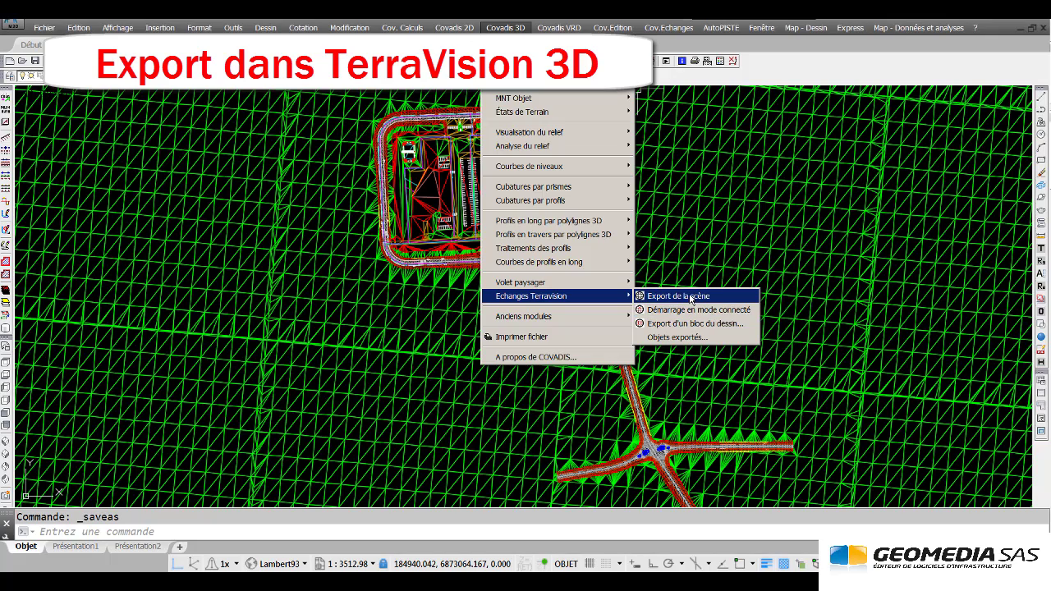
pyautogui.click(690, 297)
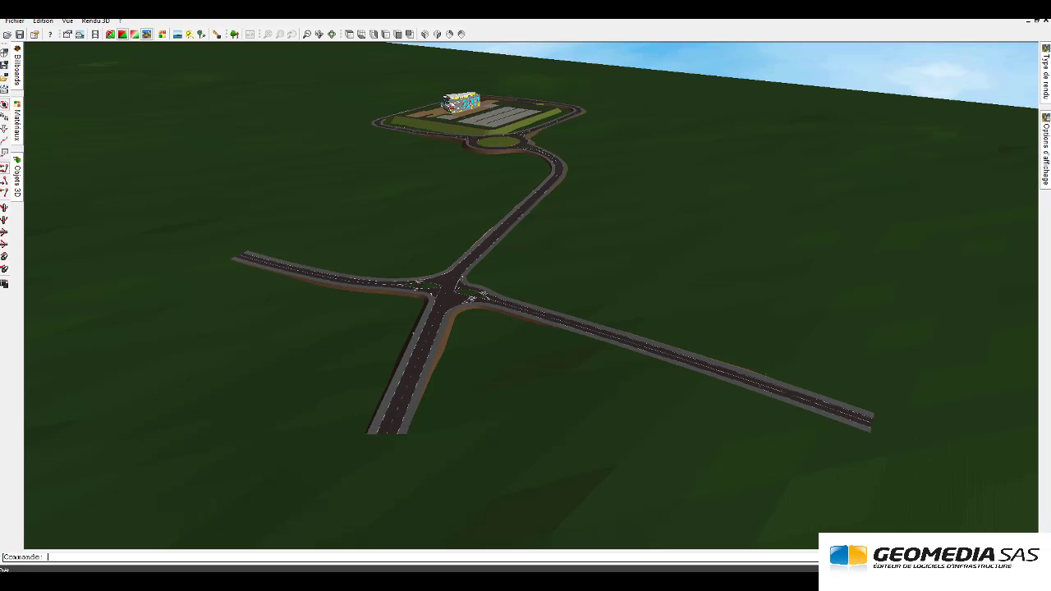
pyautogui.scroll(-5, 629, 196)
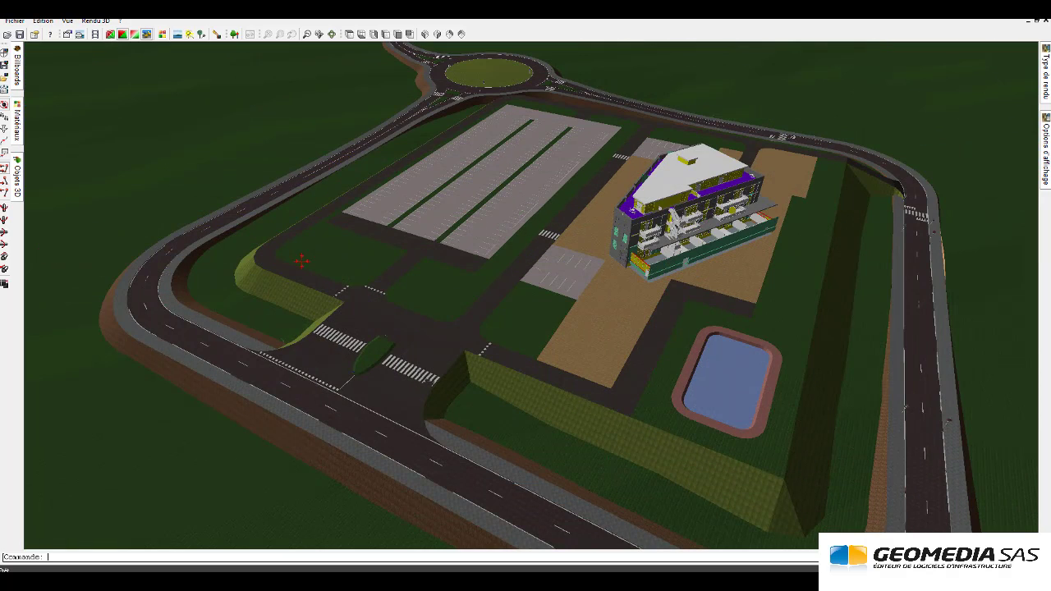
# Step: Turn on the display of the networks in the 3D scene and browse the Véhicules library of 3D objects
pyautogui.click(97, 21)
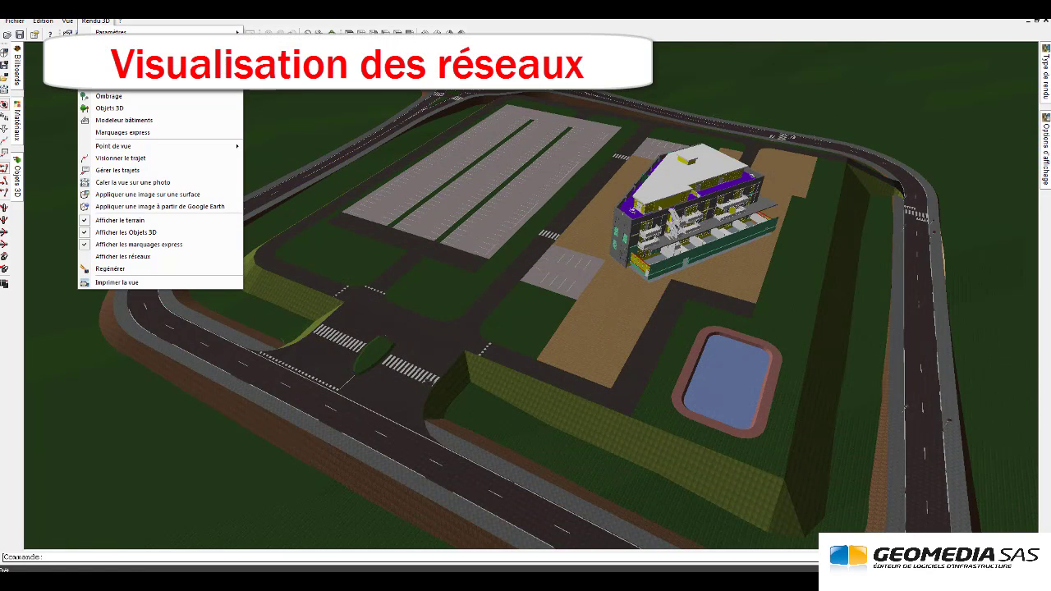
pyautogui.click(132, 260)
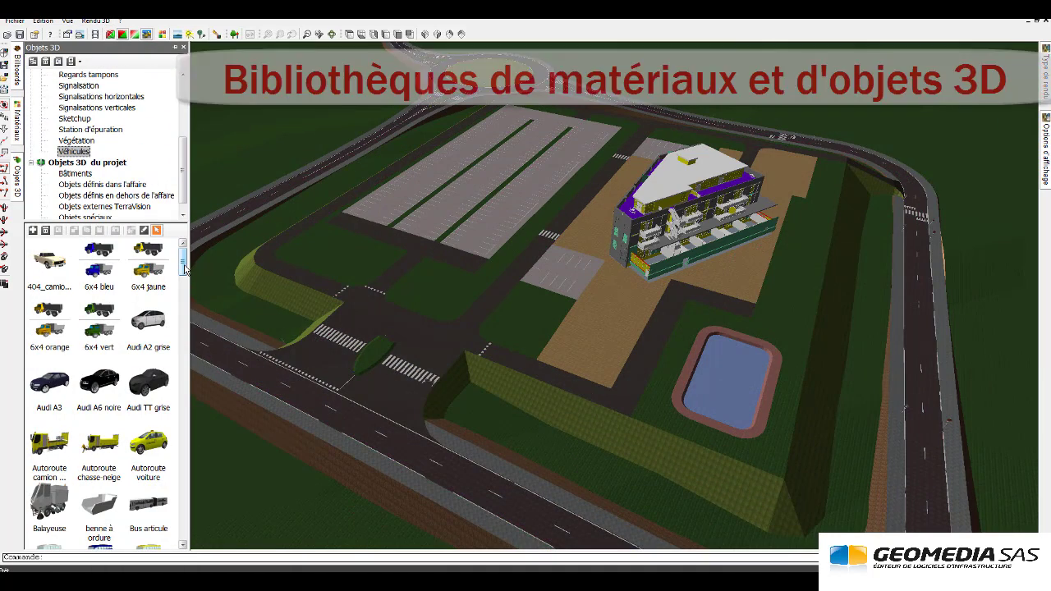
pyautogui.moveTo(185, 269); pyautogui.dragTo(179, 308)
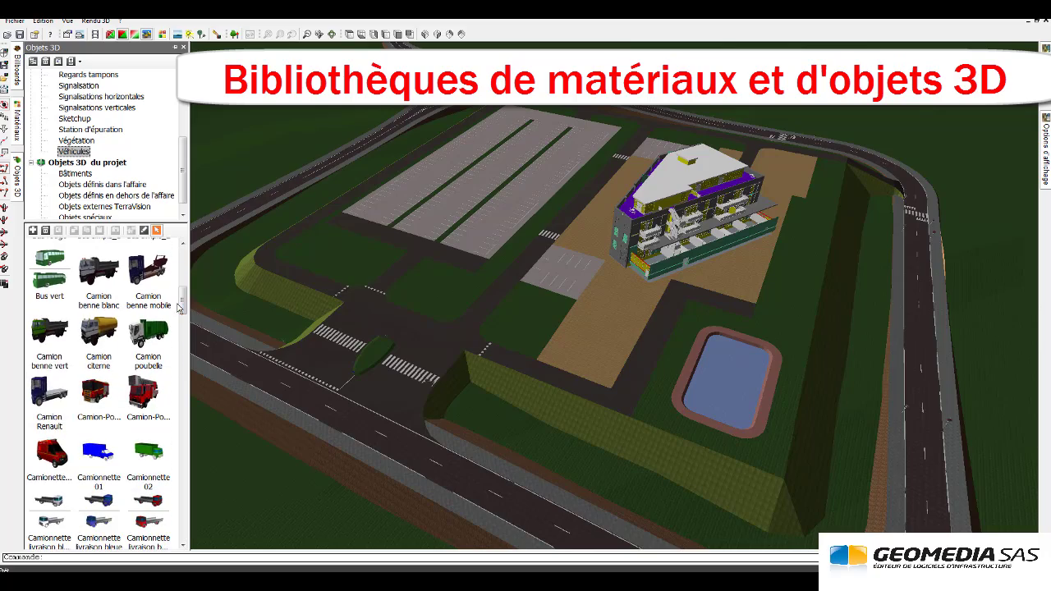